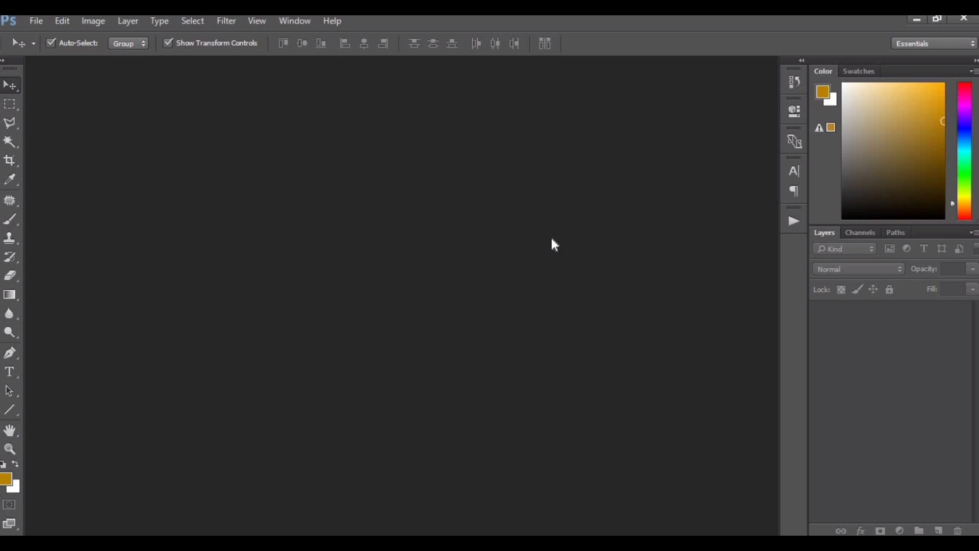
Step: In File Explorer, browse to MEDIA TV > PICTURES and select the DESIGN 1st oct file
left_click(911, 22)
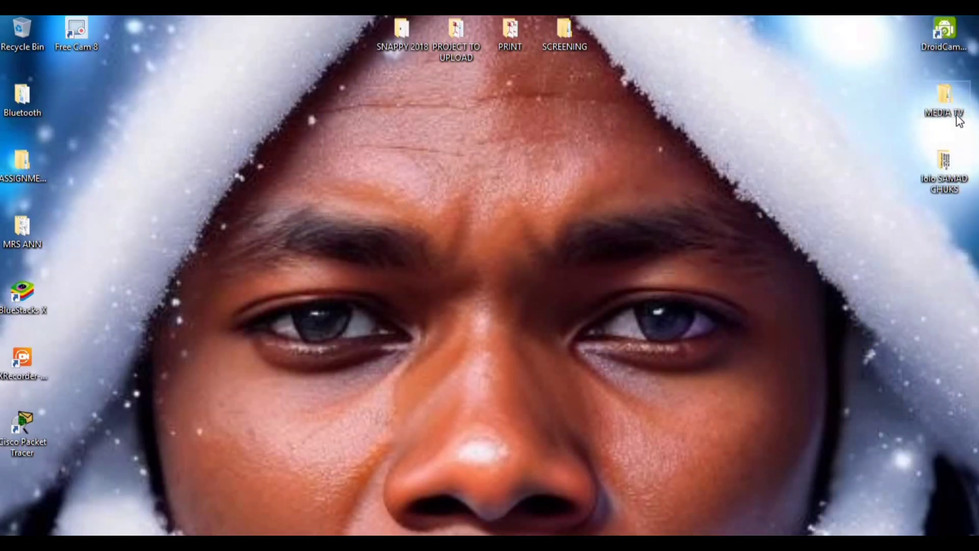
double_click(956, 115)
left_click(585, 104)
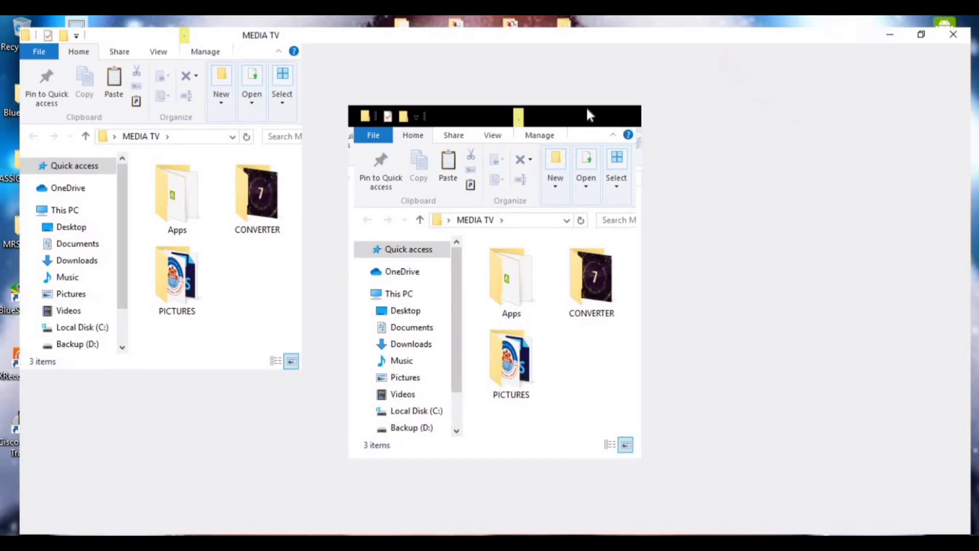
double_click(323, 200)
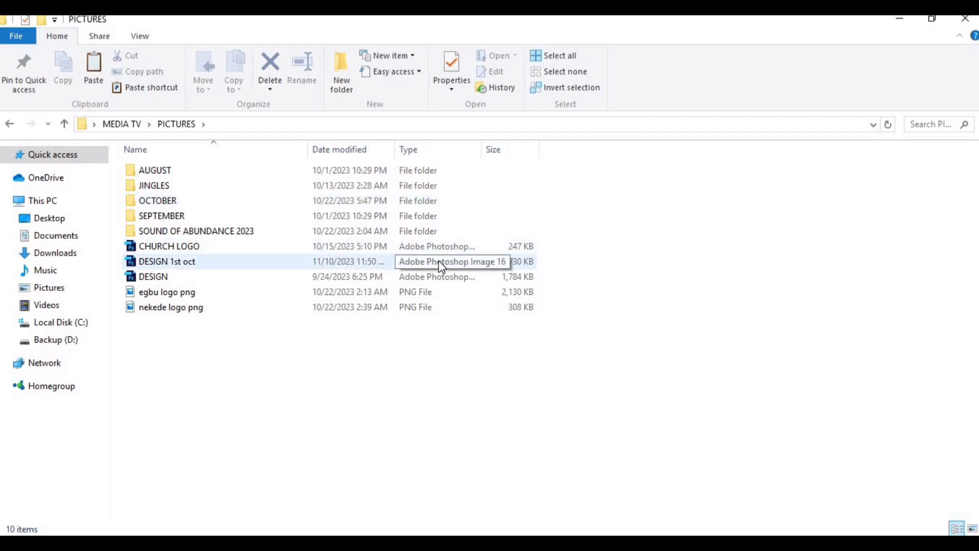
left_click(185, 264)
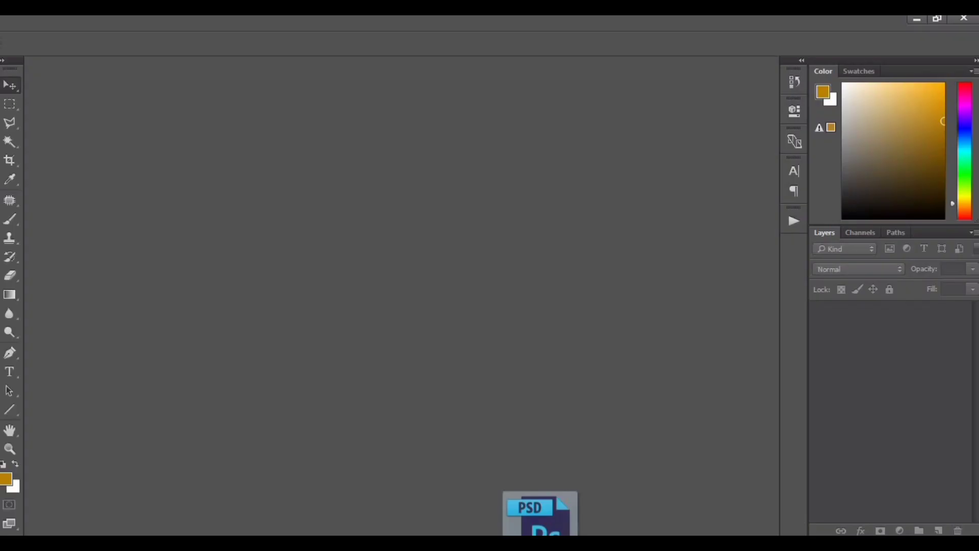
Step: Open DESIGN 1st oct.psd in Photoshop, then select and deselect the 12TH date text
left_click_drag(541, 515, 313, 259)
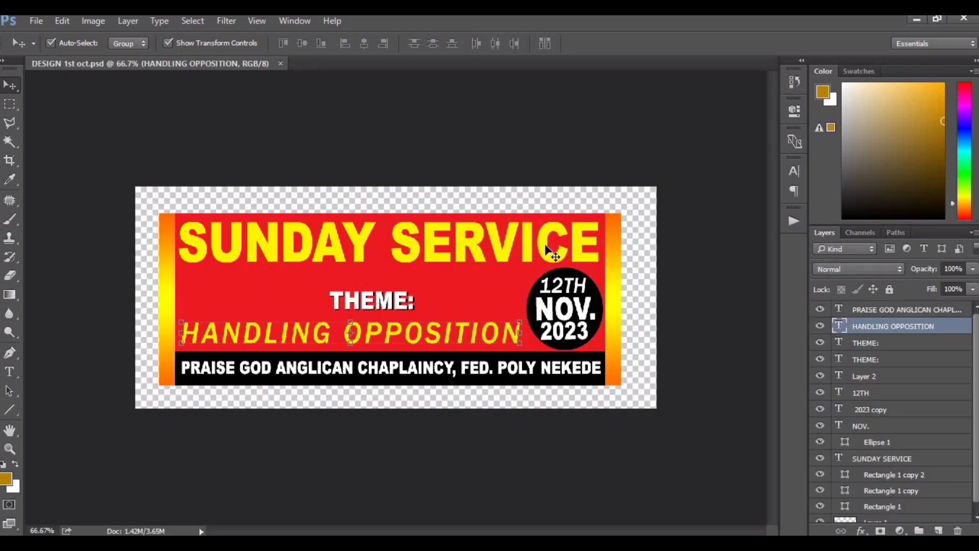
left_click(562, 291)
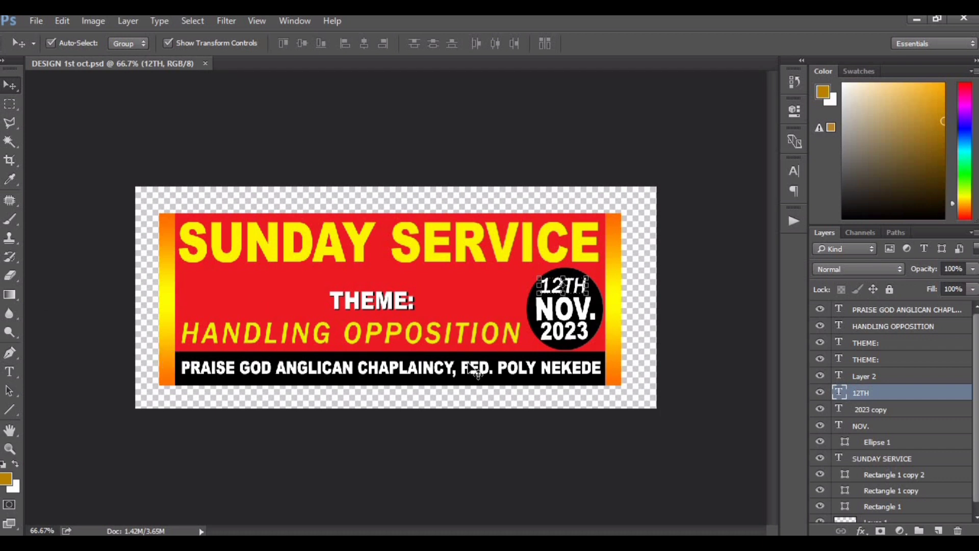
left_click(675, 269)
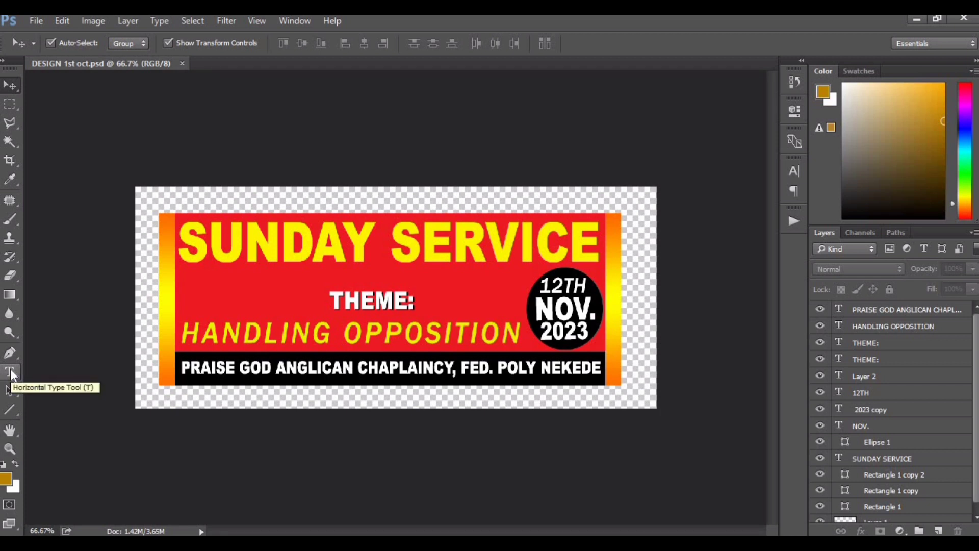
left_click(11, 372)
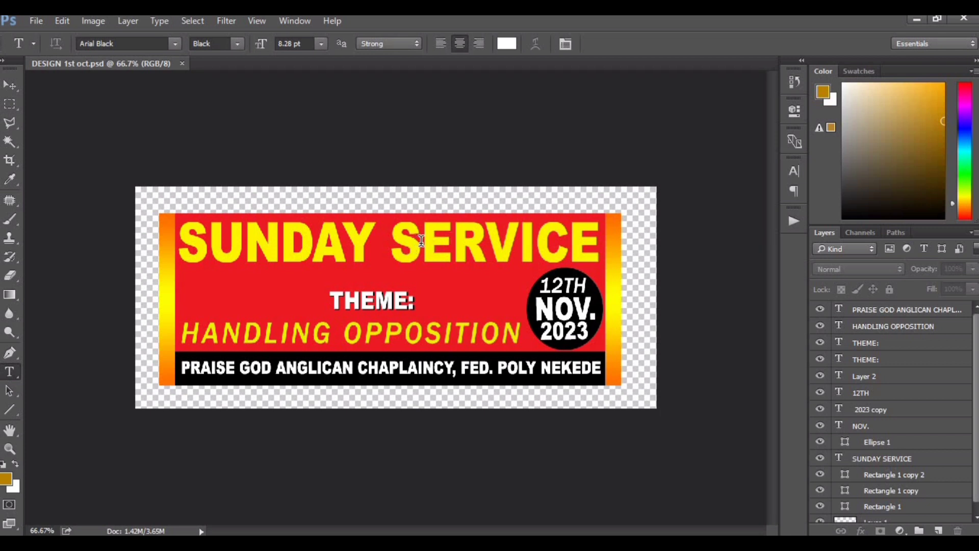
left_click(422, 241)
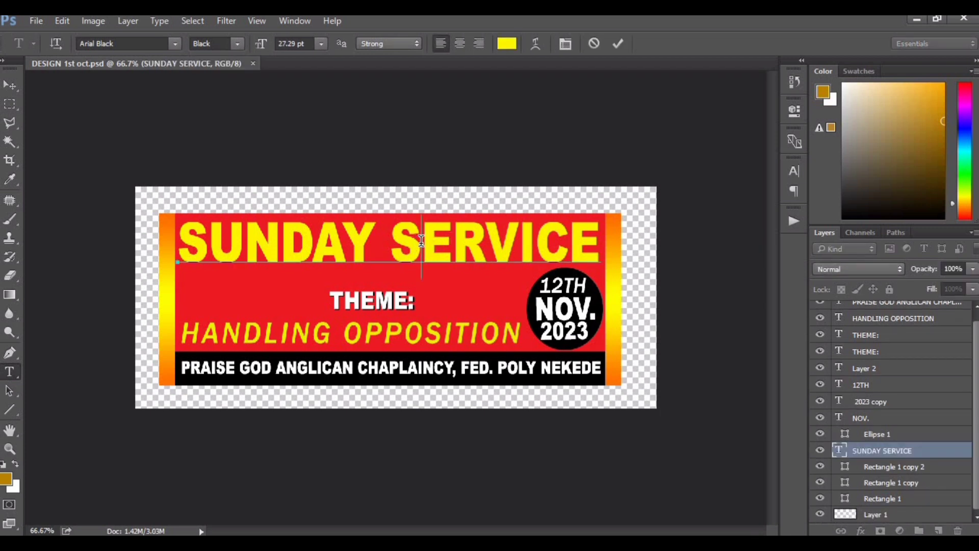
key("Left")
key("Left")
key("Left")
key("Left")
key("Left")
key("Left")
key("Right")
key("Right")
key("Right")
key("Right")
key("Right")
key("Right")
key("Right")
key("Right")
key("Right")
key("Right")
key("Right")
key("Right")
key("Left")
key("Left")
key("Left")
key("Left")
key("Left")
key("Left")
key("Left")
key("Delete")
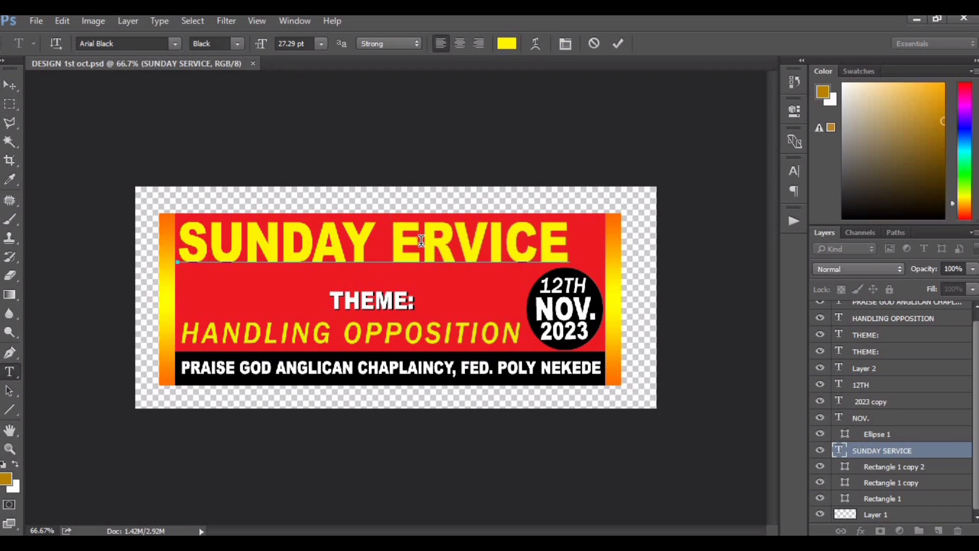
type("E")
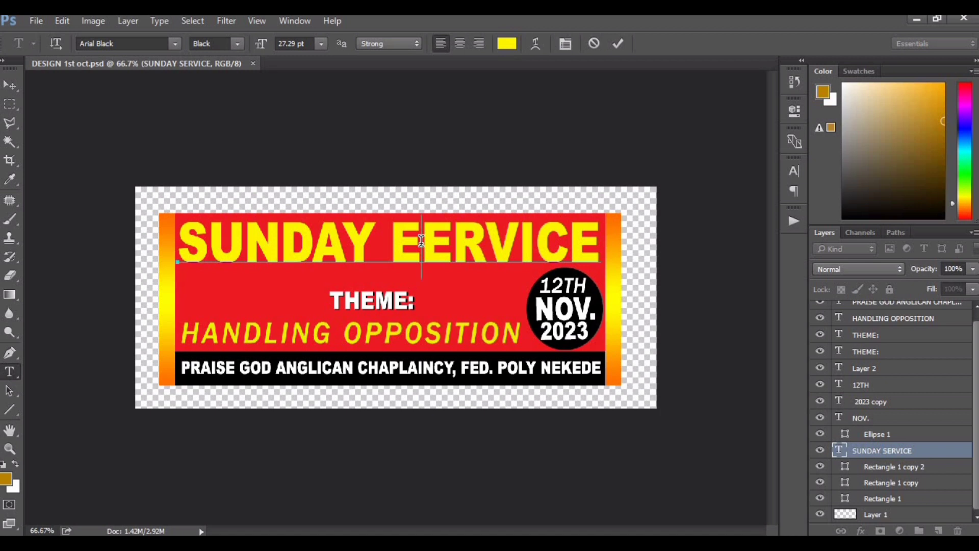
key("BackSpace")
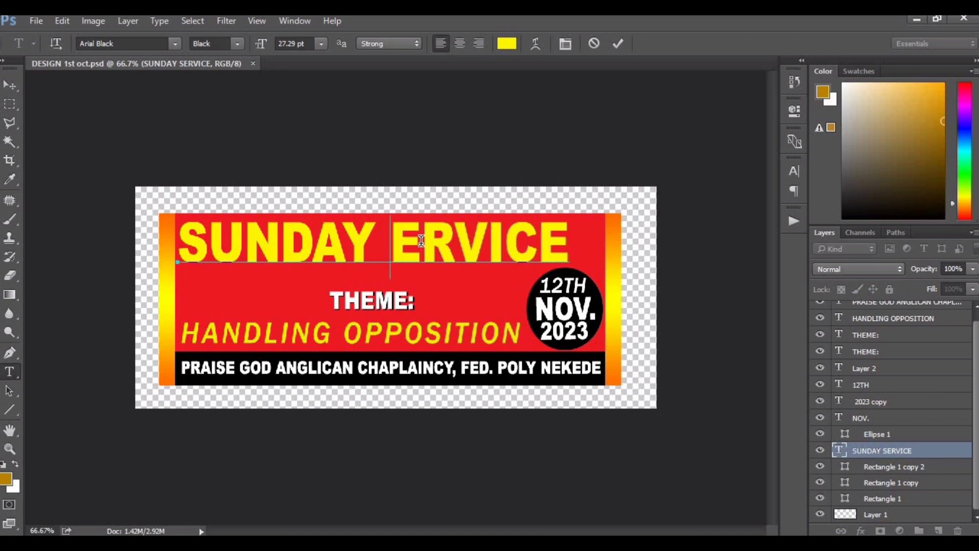
type("S")
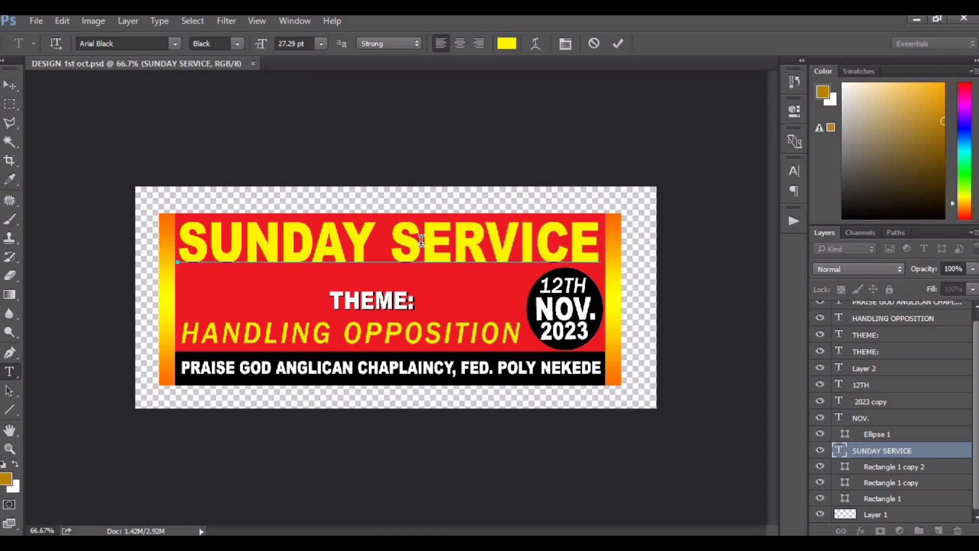
left_click(11, 86)
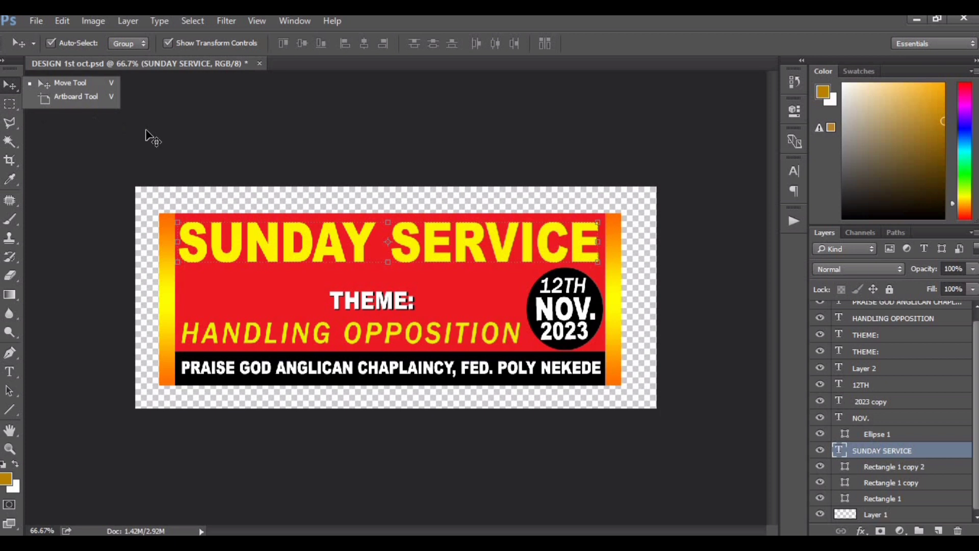
left_click(94, 142)
right_click(11, 87)
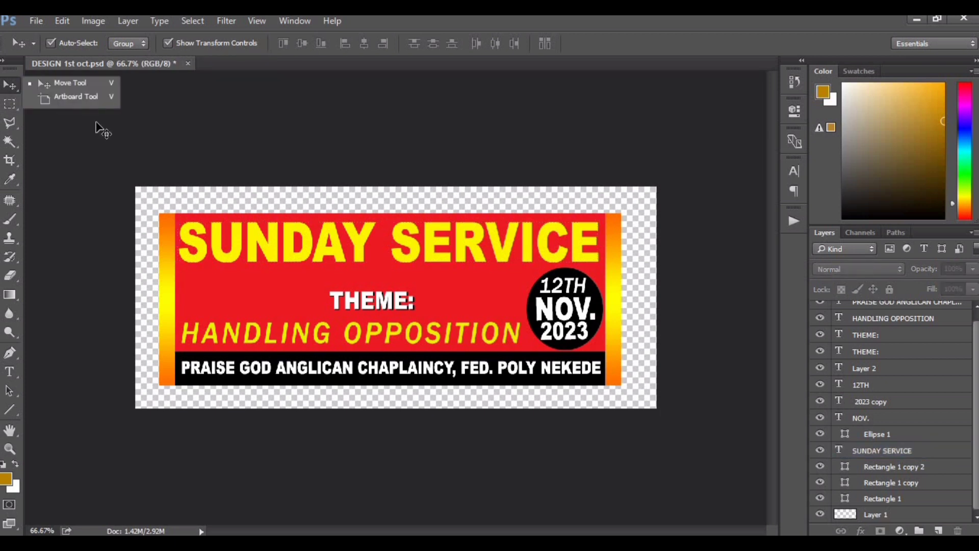
left_click(365, 255)
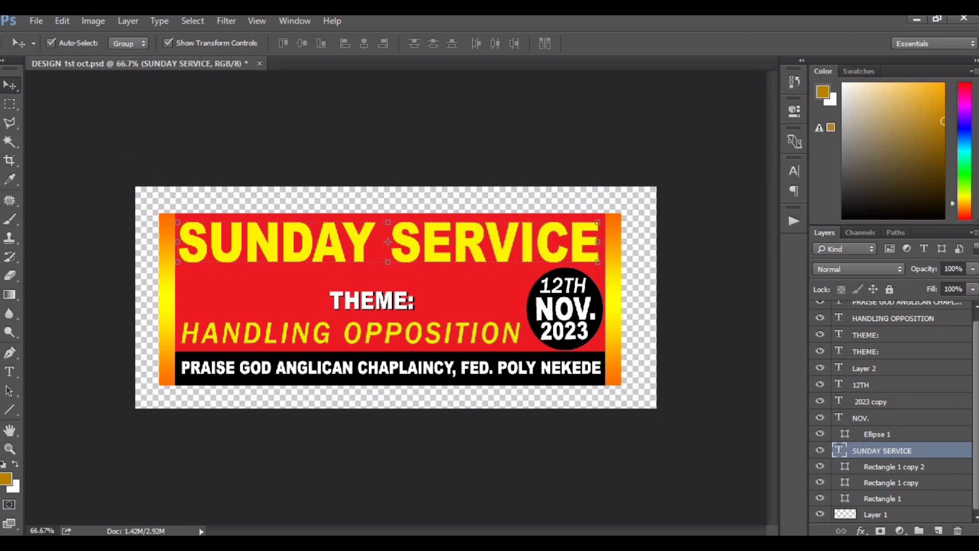
left_click(388, 336)
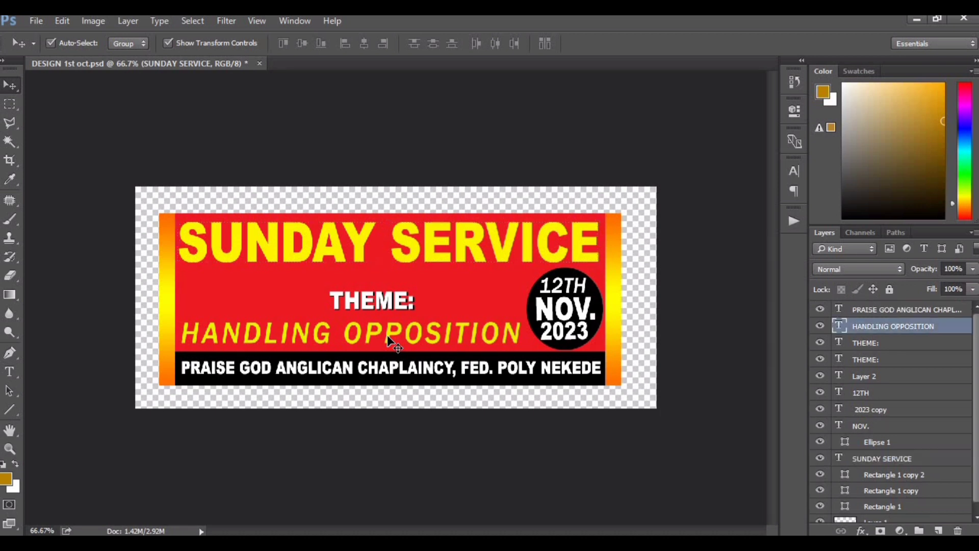
left_click(9, 375)
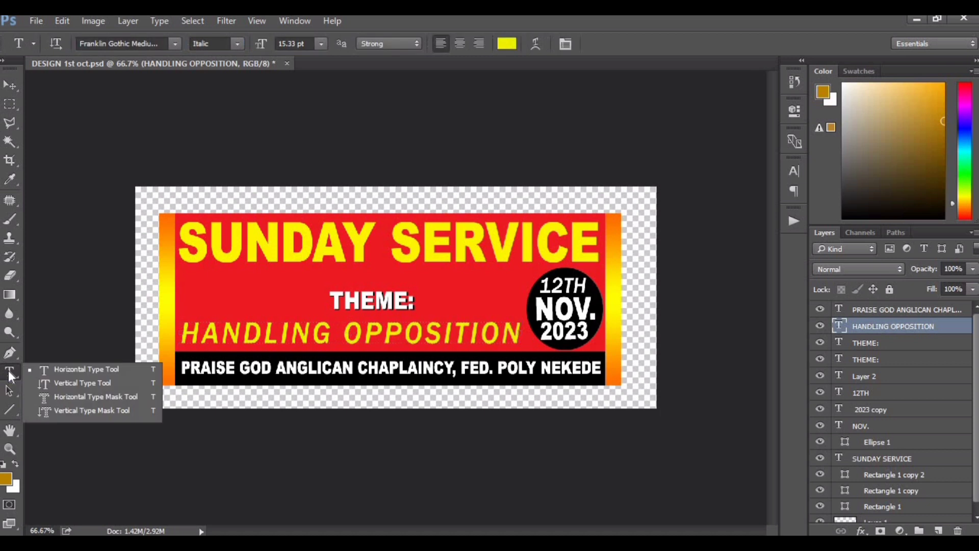
left_click(319, 332)
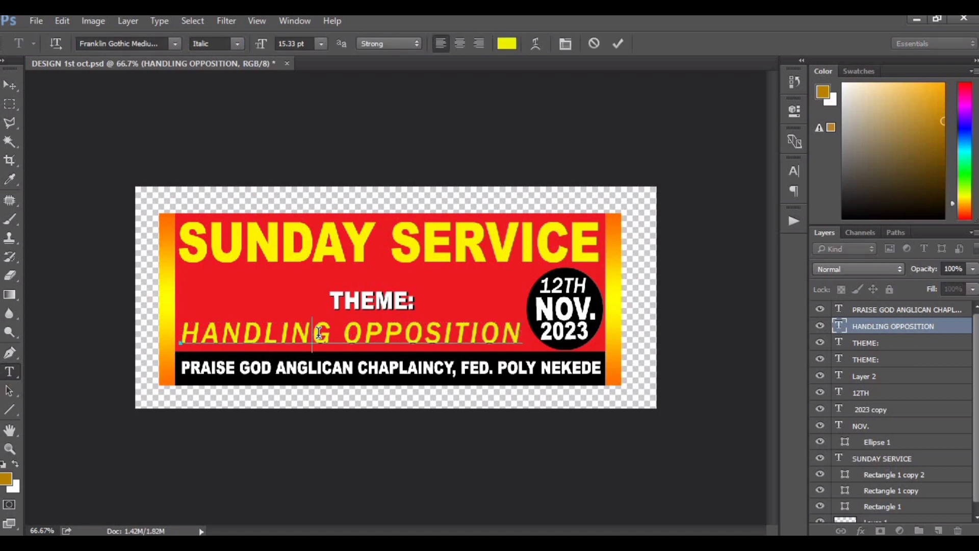
key("ctrl")
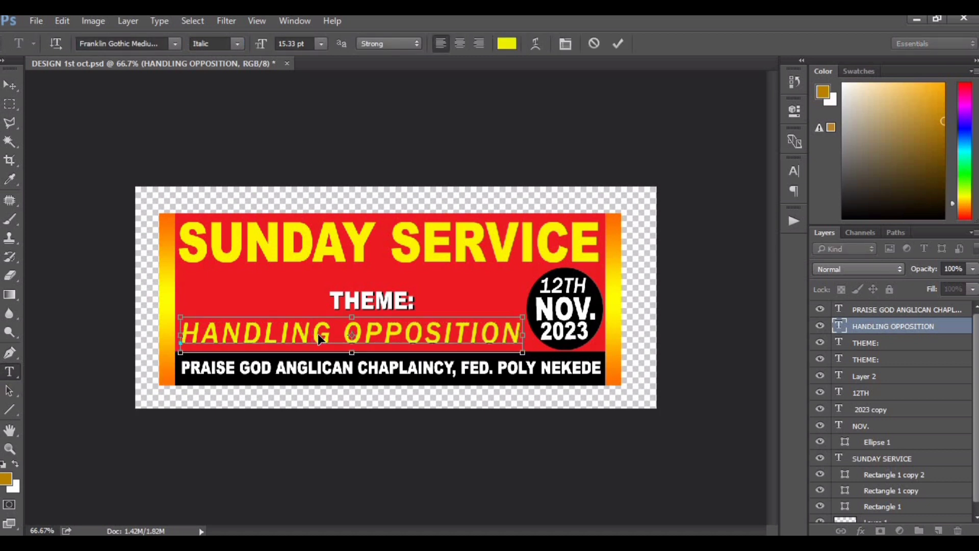
key("ctrl+a")
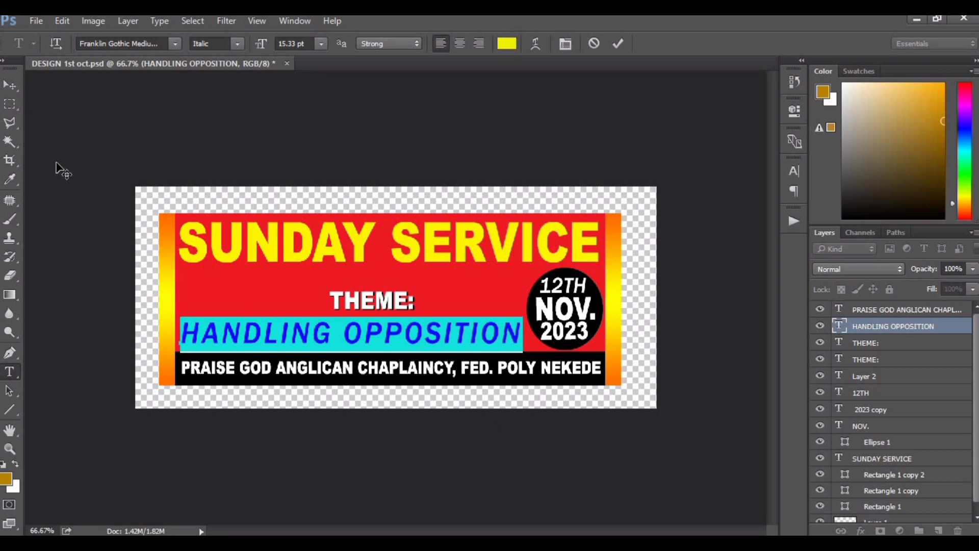
left_click(8, 87)
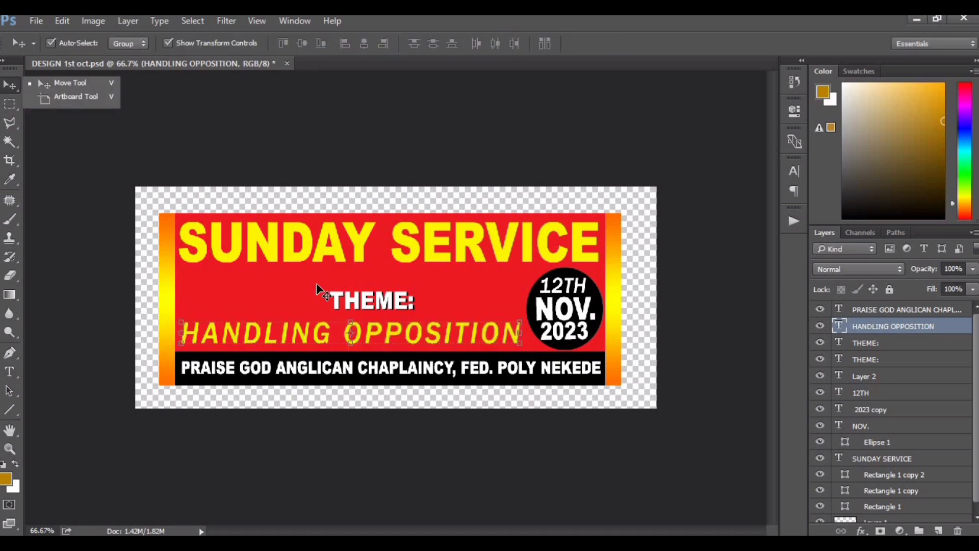
left_click(736, 367)
left_click_drag(617, 286, 727, 264)
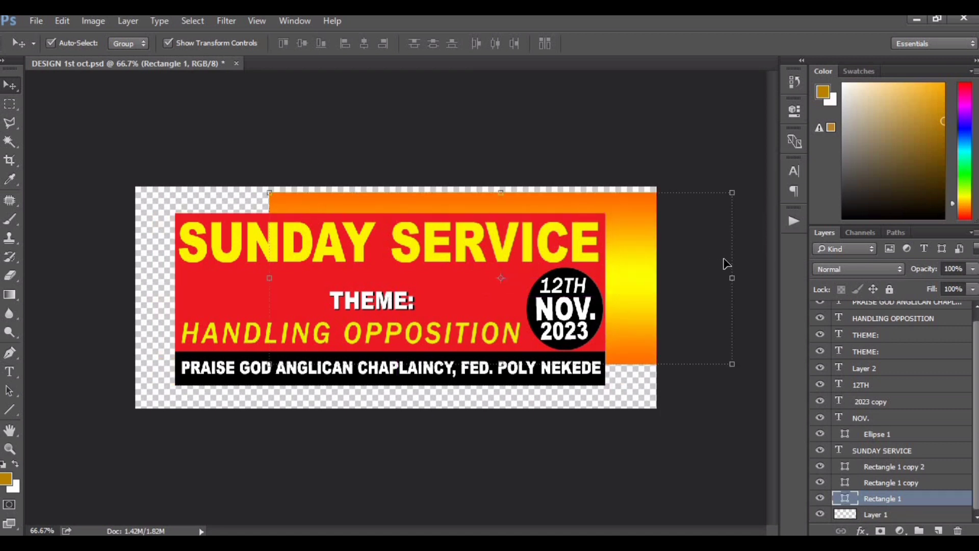
key("ctrl+z")
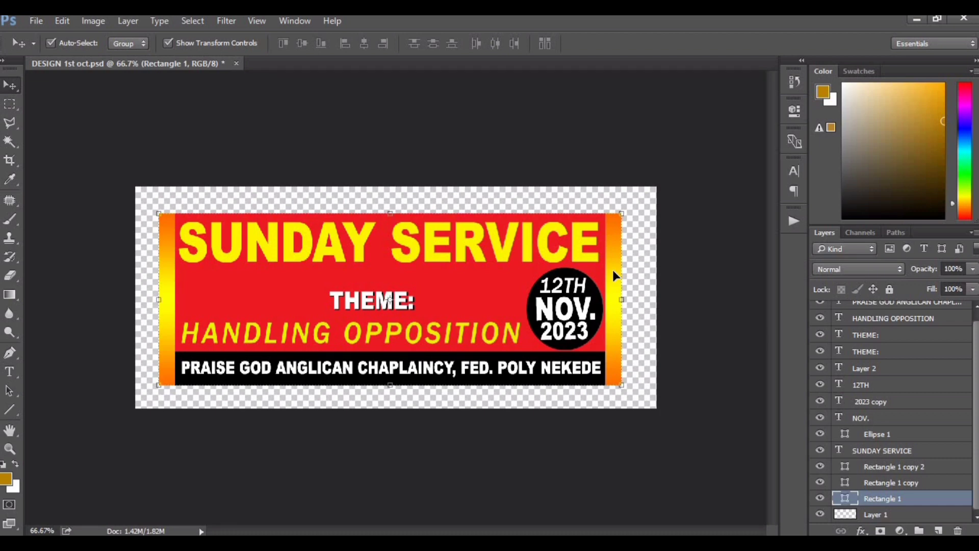
left_click(133, 21)
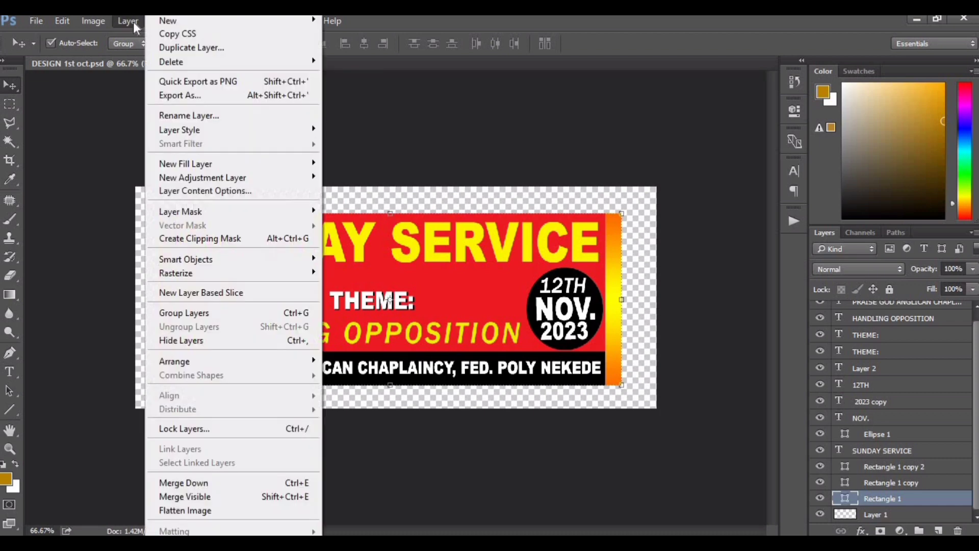
mouse_move(227, 170)
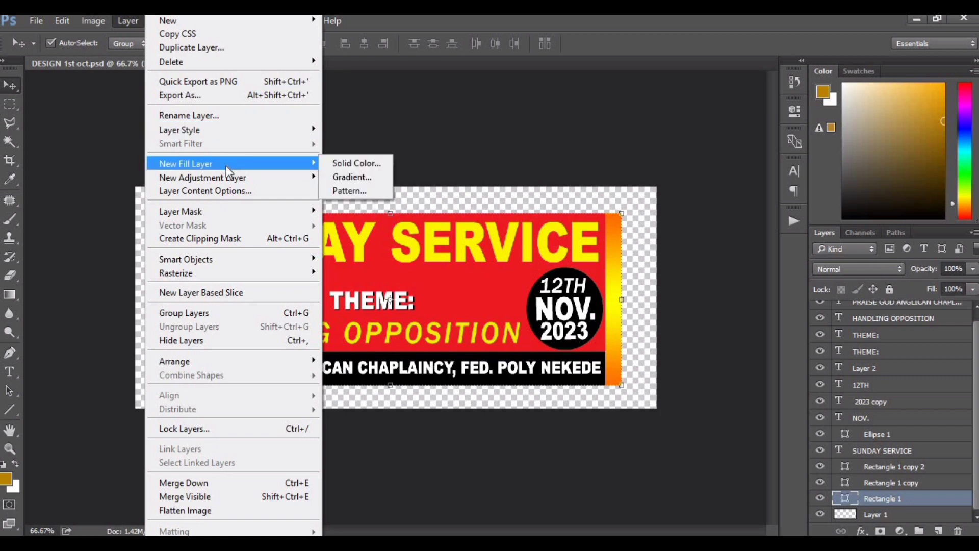
left_click(672, 251)
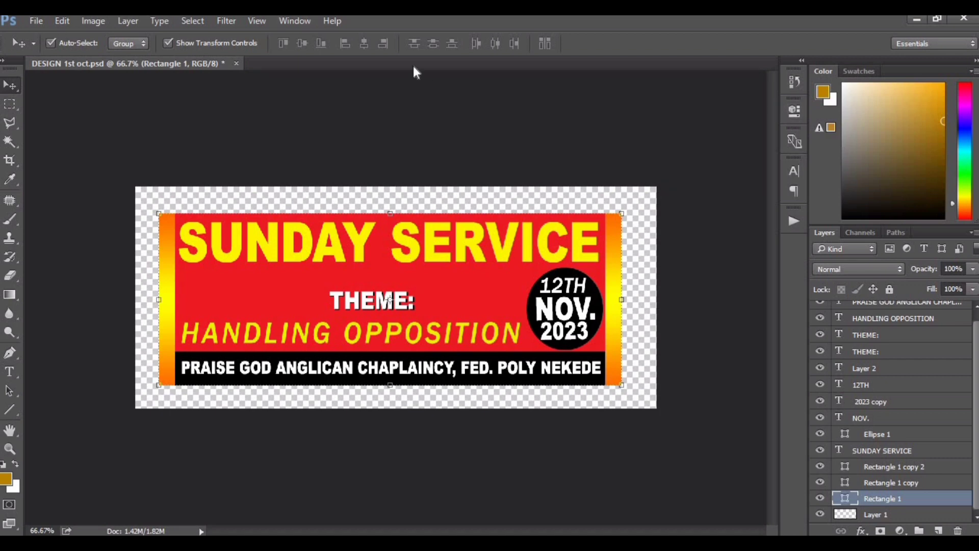
left_click(298, 23)
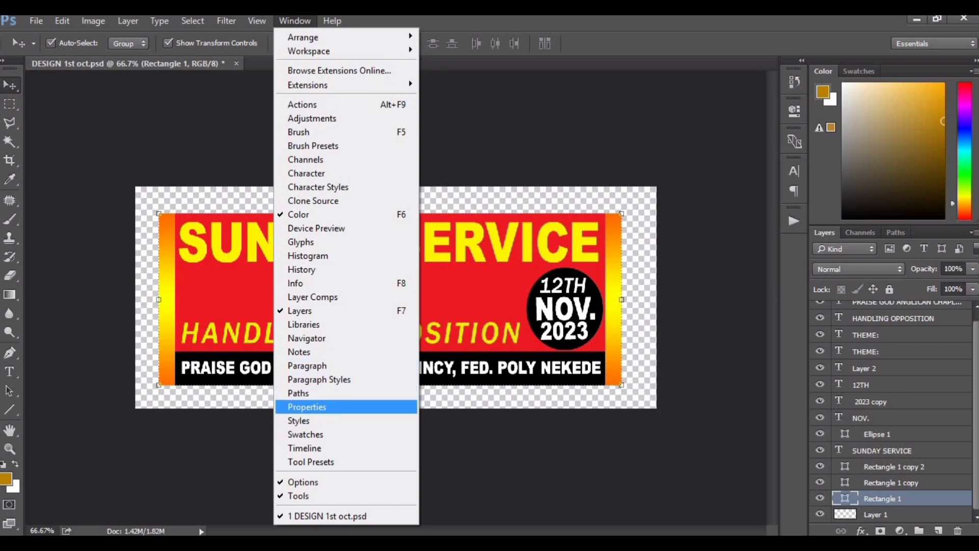
left_click(790, 114)
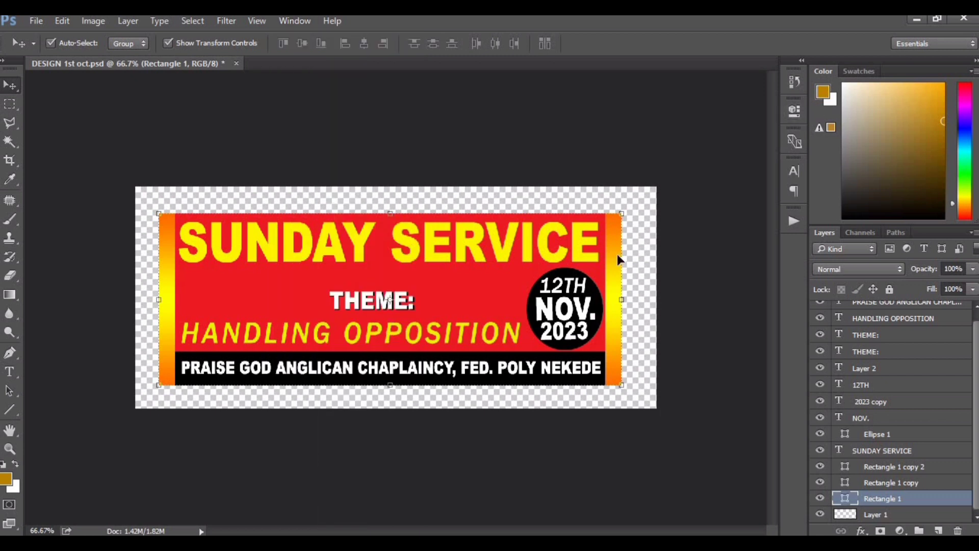
left_click(793, 112)
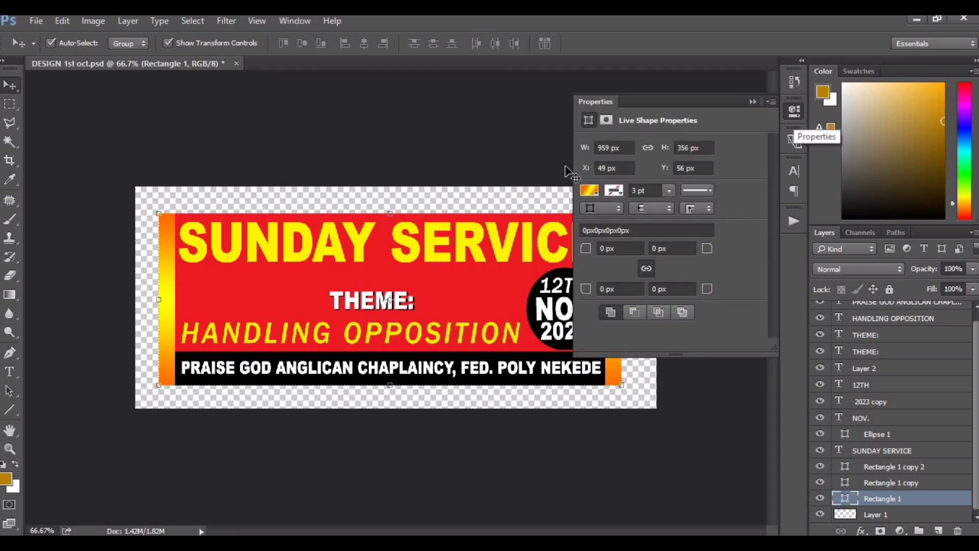
left_click(591, 190)
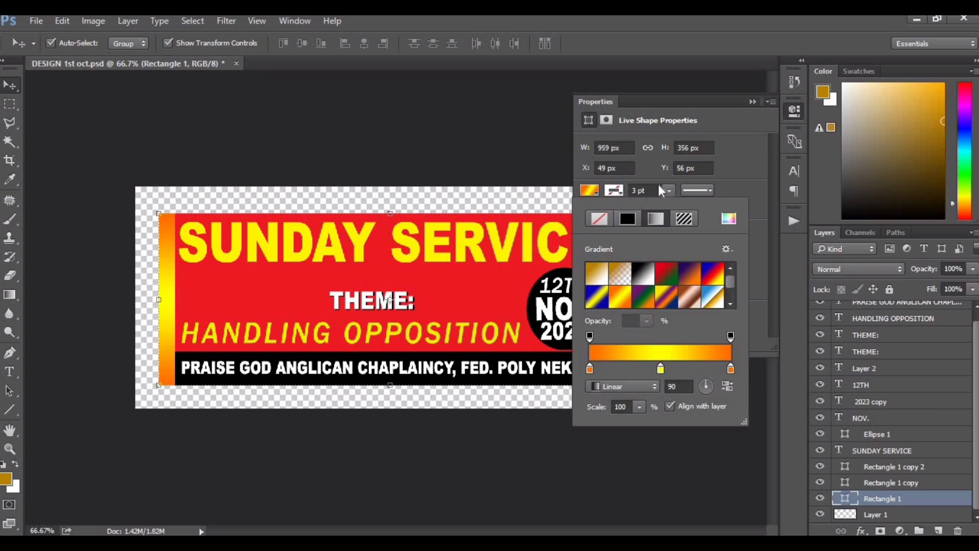
left_click(502, 169)
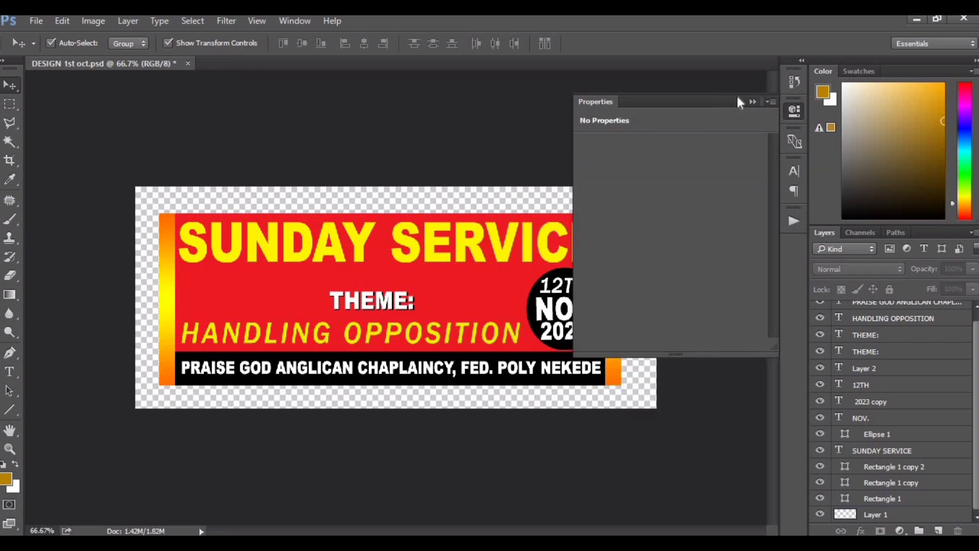
left_click(754, 102)
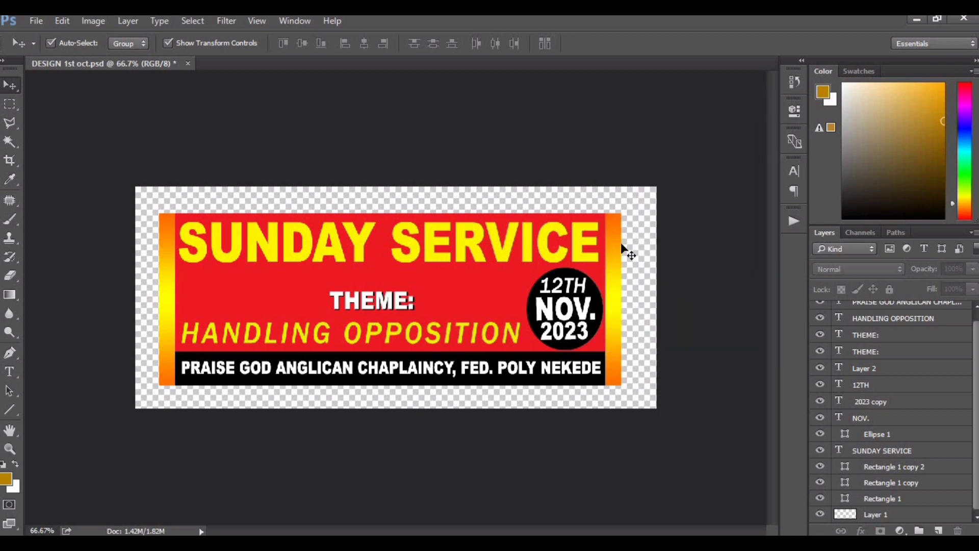
left_click(482, 295)
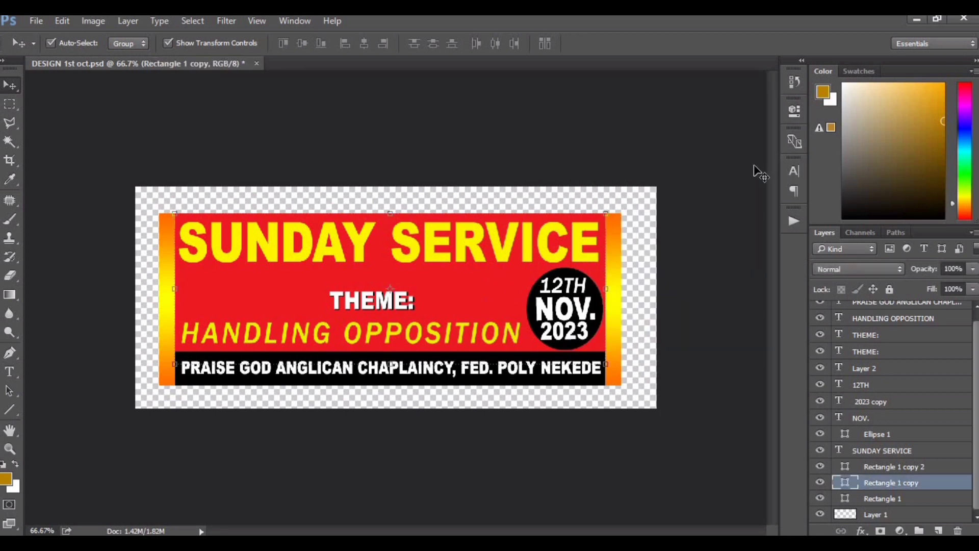
left_click(794, 110)
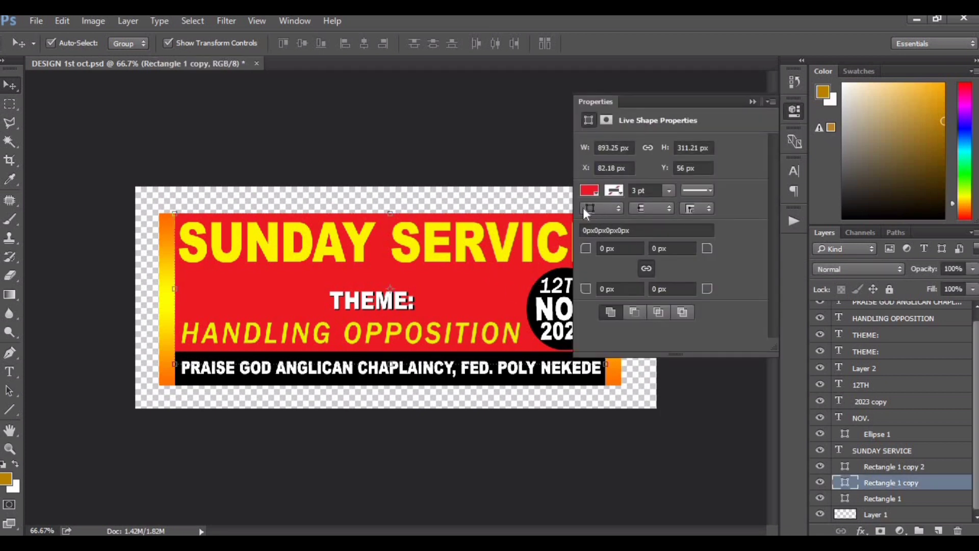
left_click(589, 198)
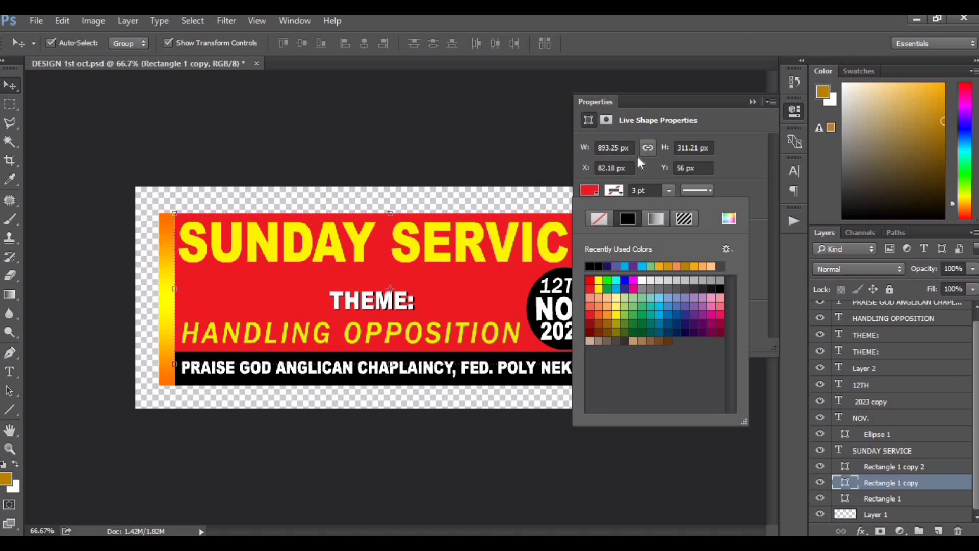
left_click(507, 157)
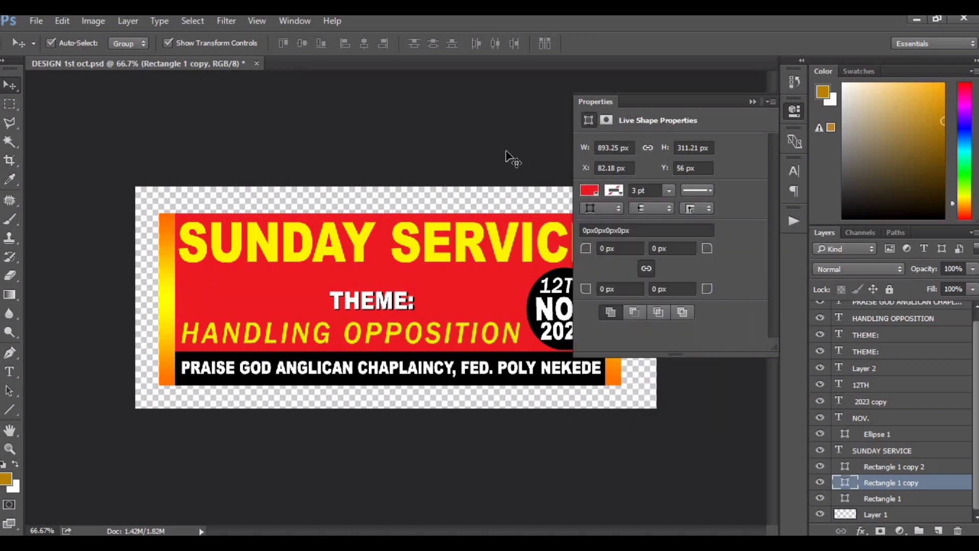
left_click(507, 157)
left_click(753, 102)
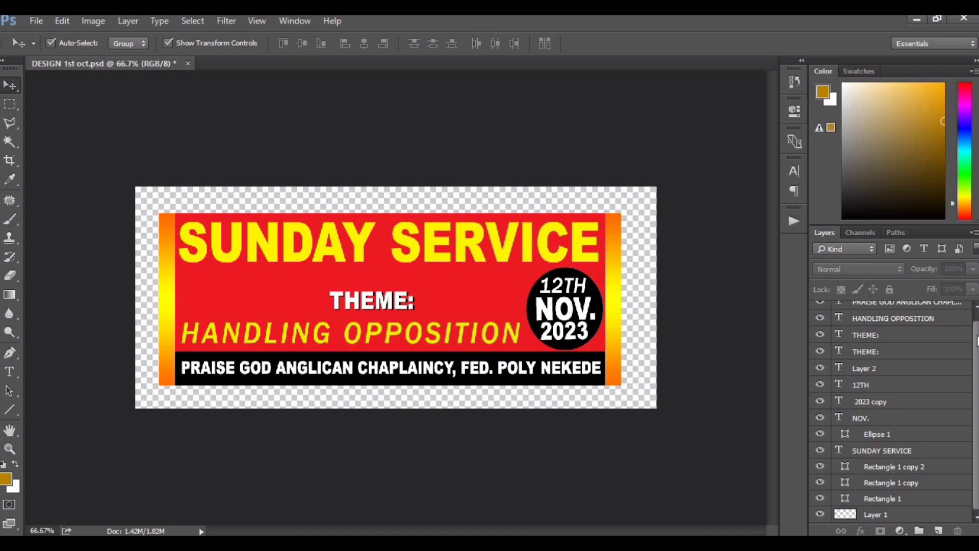
left_click_drag(977, 341, 976, 314)
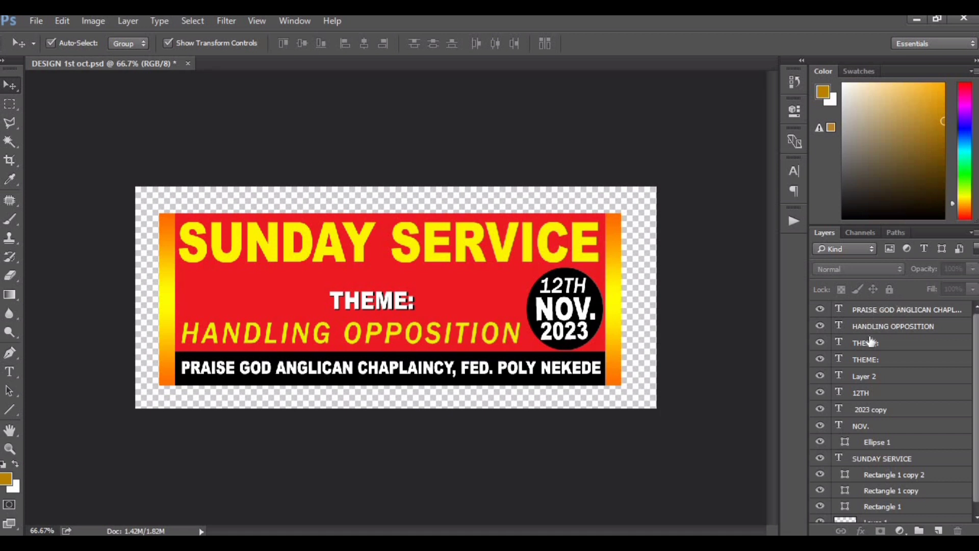
left_click(500, 247)
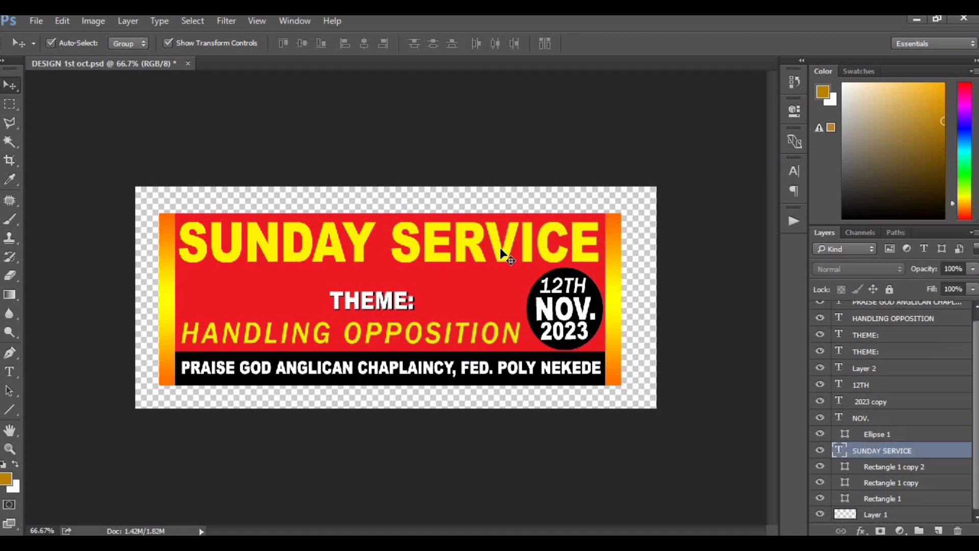
left_click(890, 321)
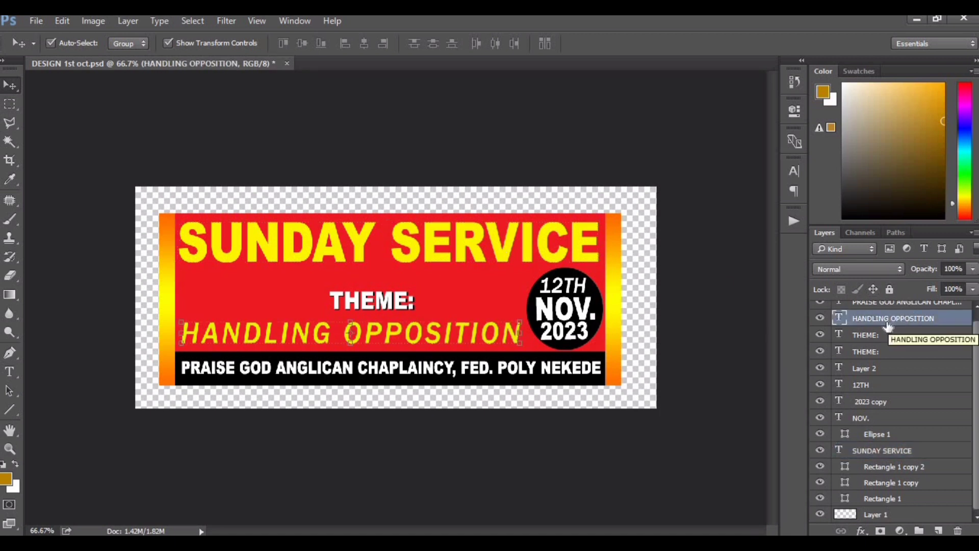
left_click(889, 336)
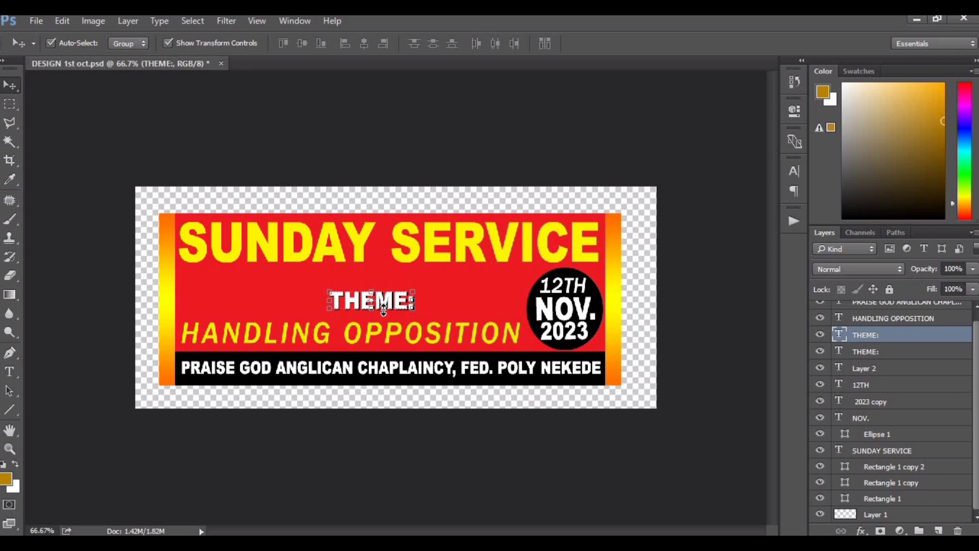
scroll(383, 311, "up", 4)
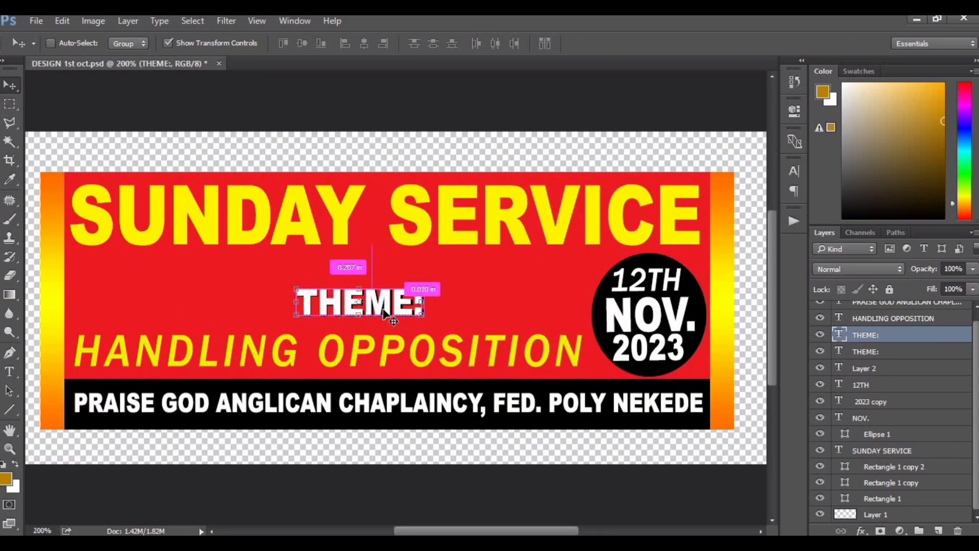
scroll(388, 317, "up", 1)
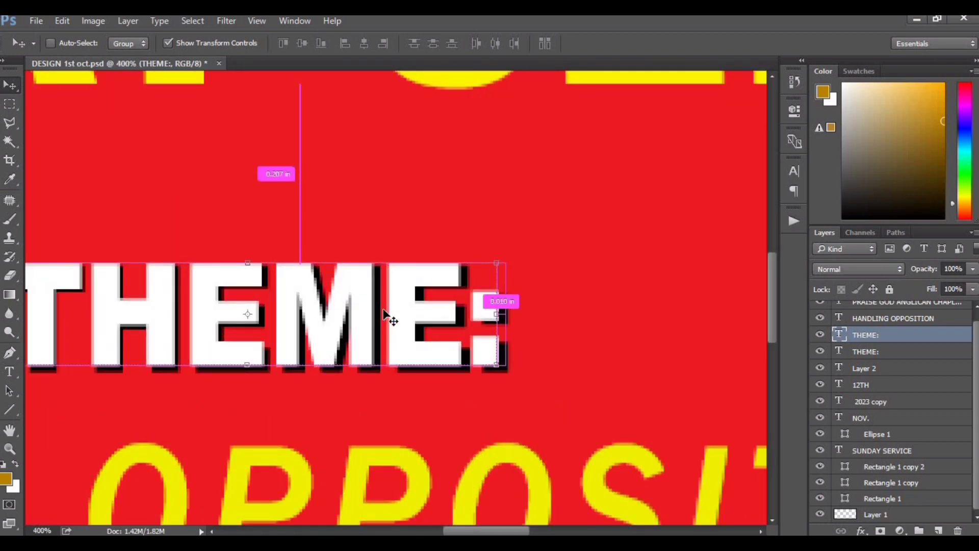
left_click(873, 352)
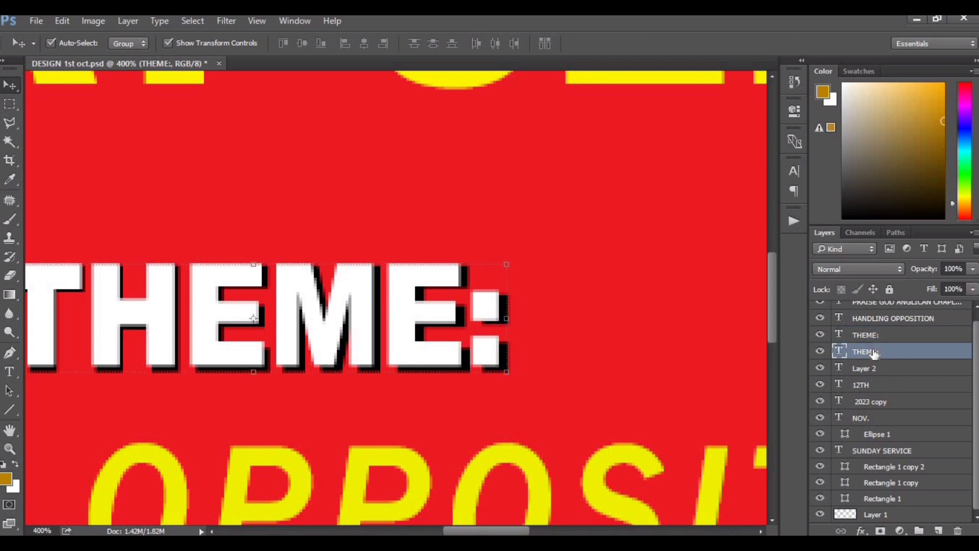
left_click(873, 334)
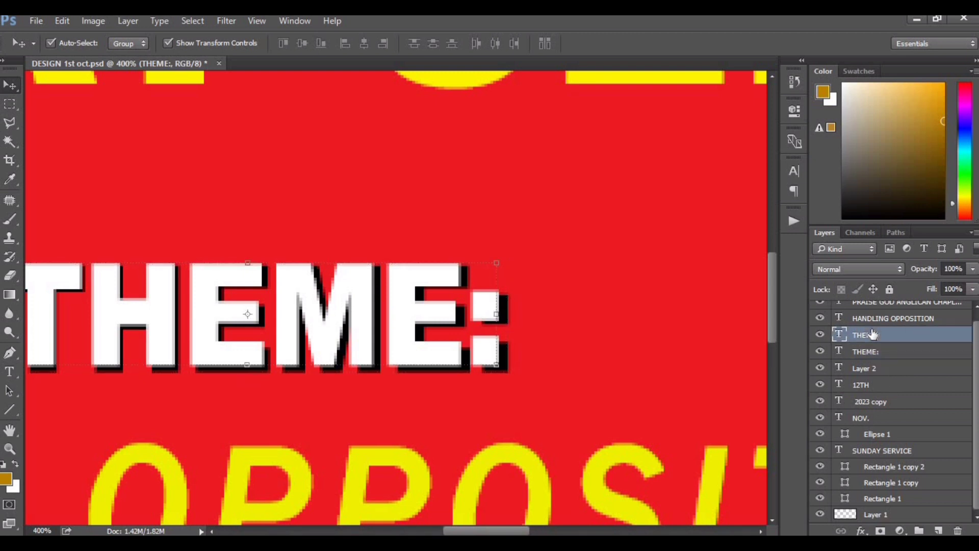
left_click_drag(411, 296, 399, 246)
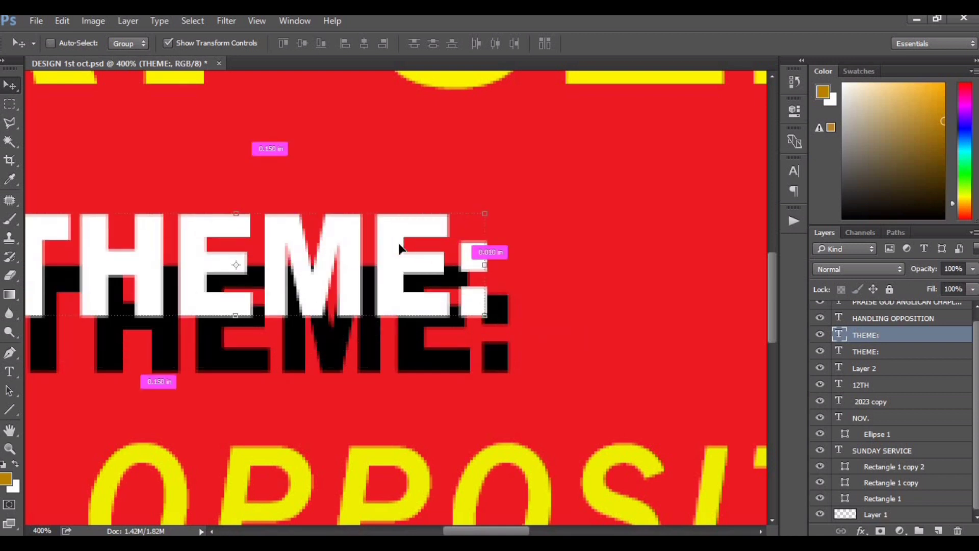
key("ctrl+z")
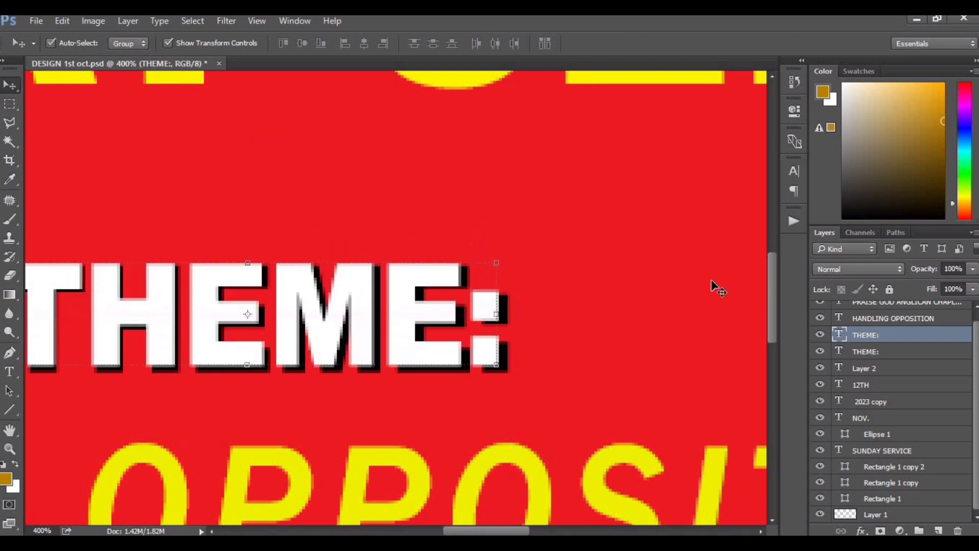
left_click(872, 352)
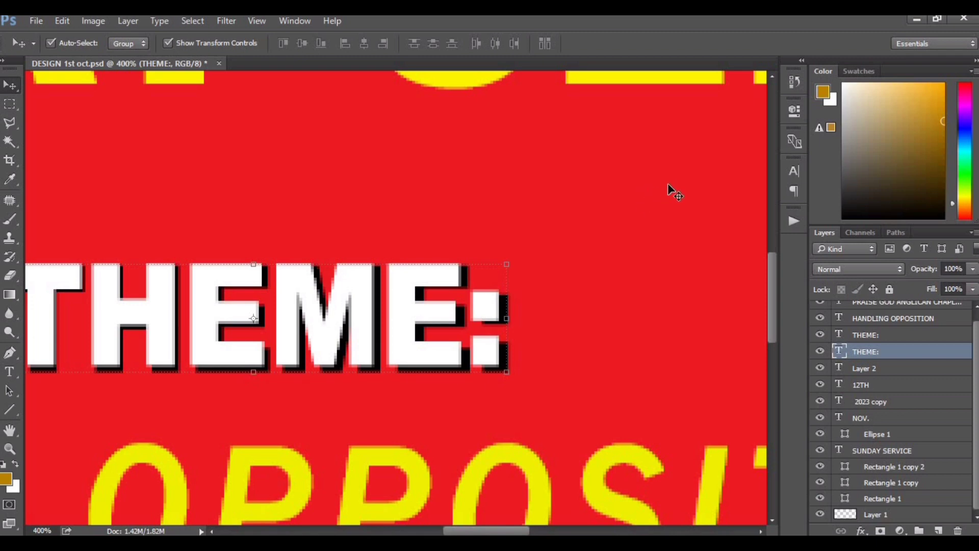
key("ctrl+minus")
key("ctrl+minus")
key("ctrl+minus")
key("ctrl+minus")
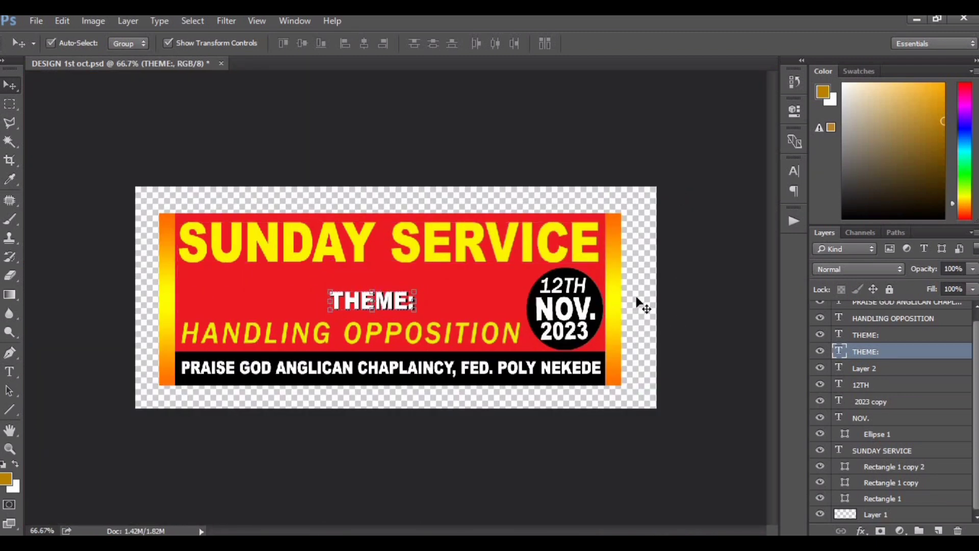
Step: Marquee-select the banner's text and shape layers, excluding Layer 1 and Layer 2, and merge them with Ctrl+E
left_click(143, 185)
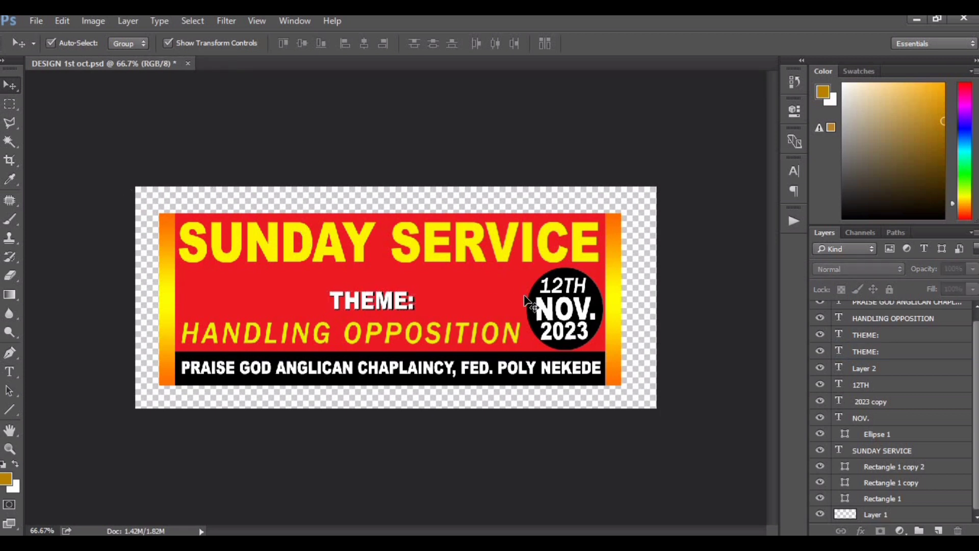
left_click_drag(146, 194, 646, 420)
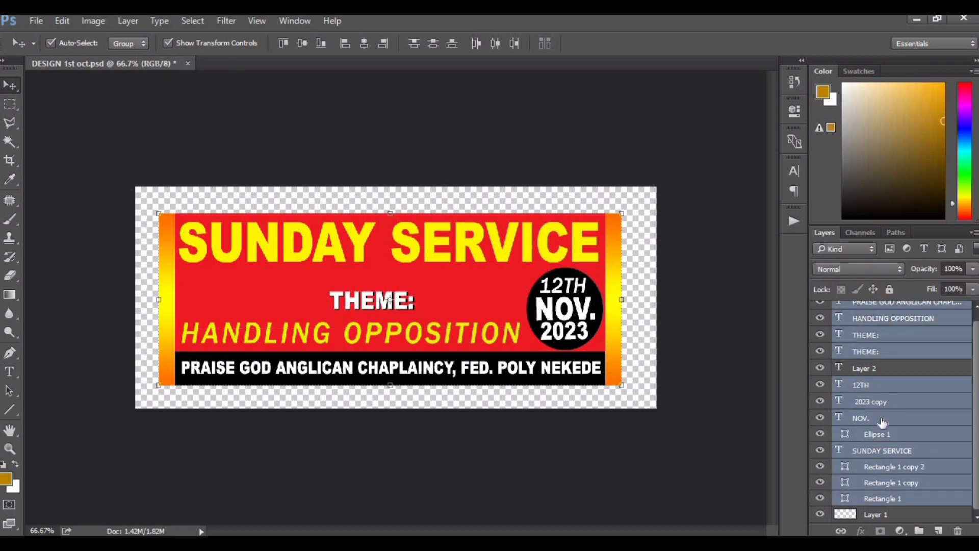
right_click(893, 486)
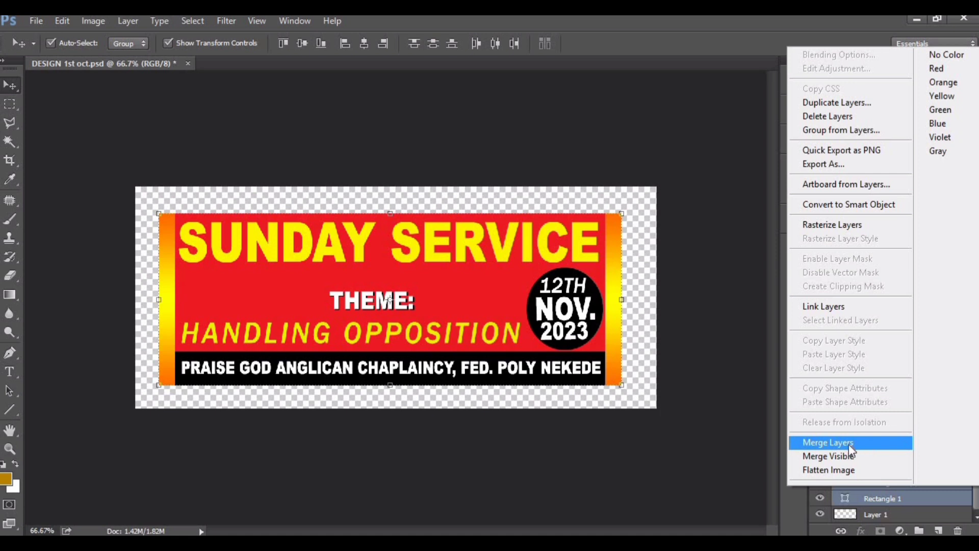
left_click(702, 407)
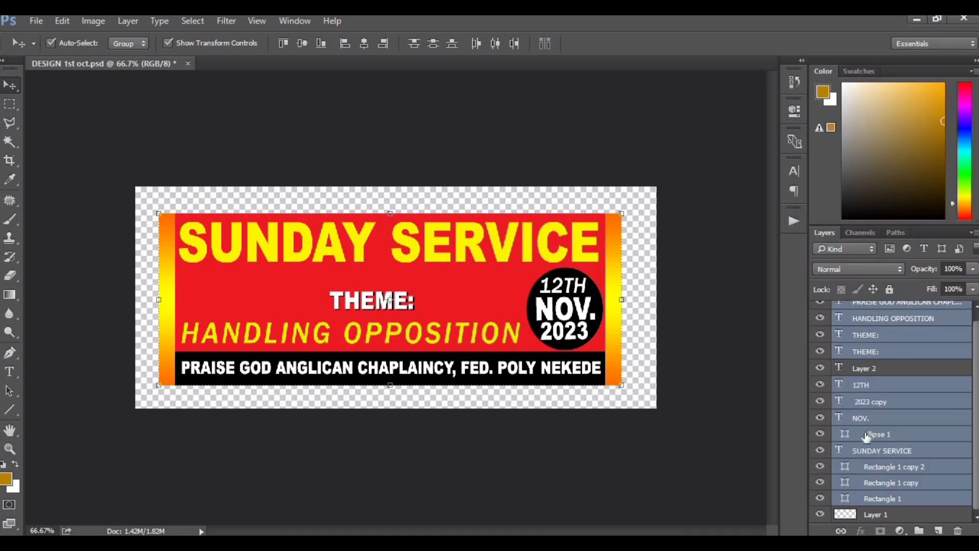
left_click(880, 515)
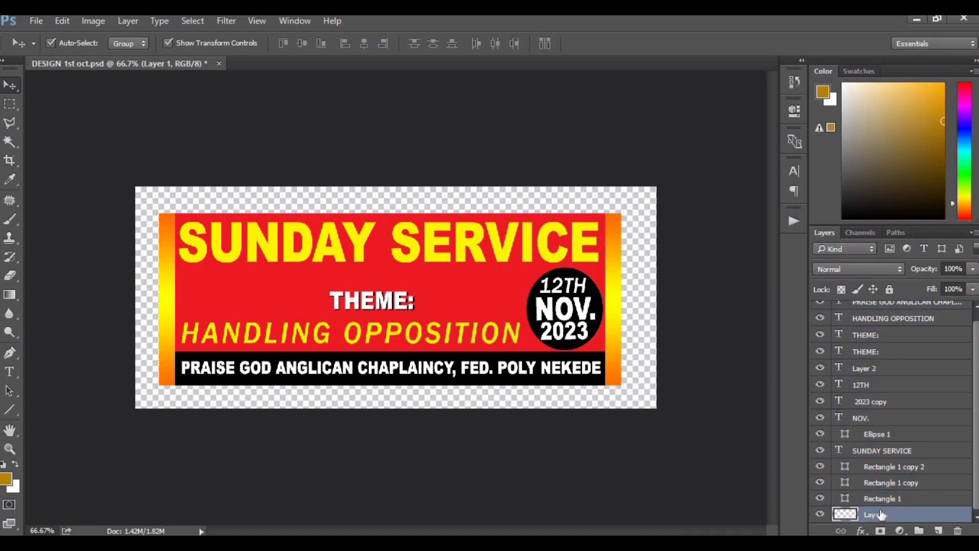
right_click(880, 509)
left_click(742, 456)
left_click_drag(154, 199, 665, 415)
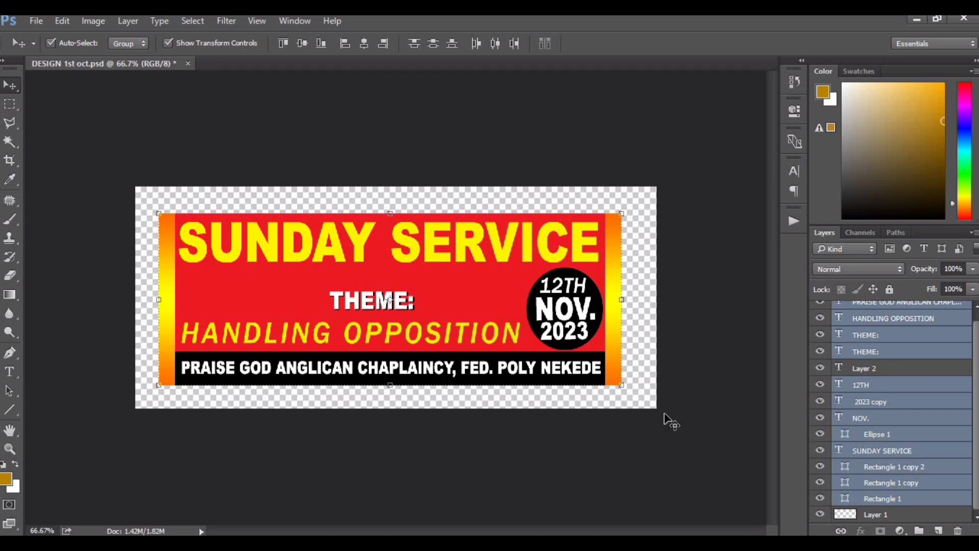
key("ctrl+e")
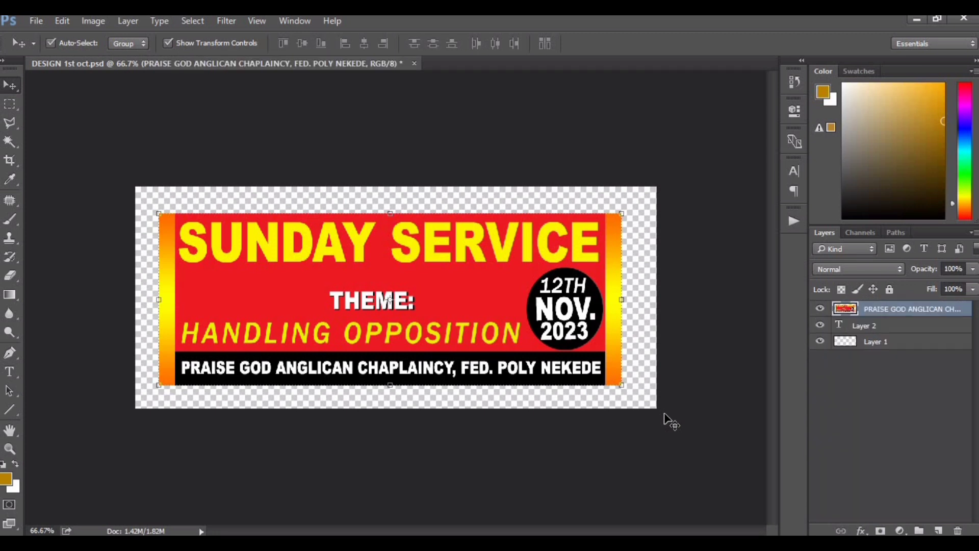
Step: Free-transform the merged banner layer, nudge it slightly right and down, and commit
key("ctrl+t")
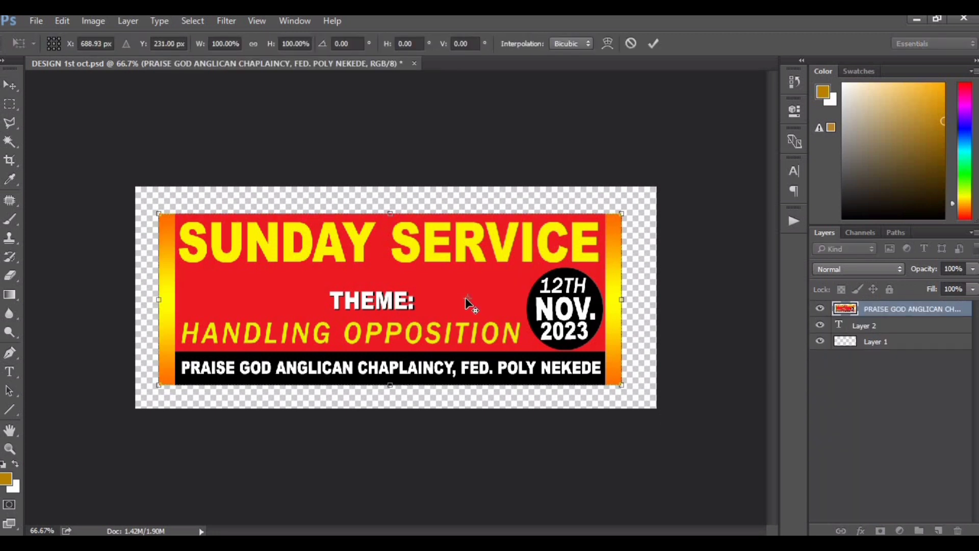
left_click_drag(465, 298, 372, 279)
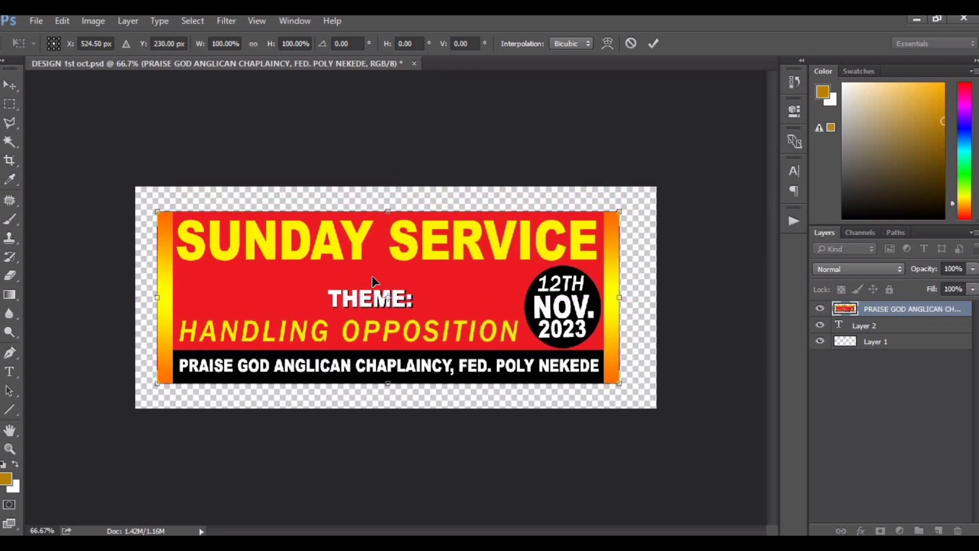
key("Right")
key("Right")
key("Right")
key("Right")
key("Down")
key("Down")
key("Down")
key("Down")
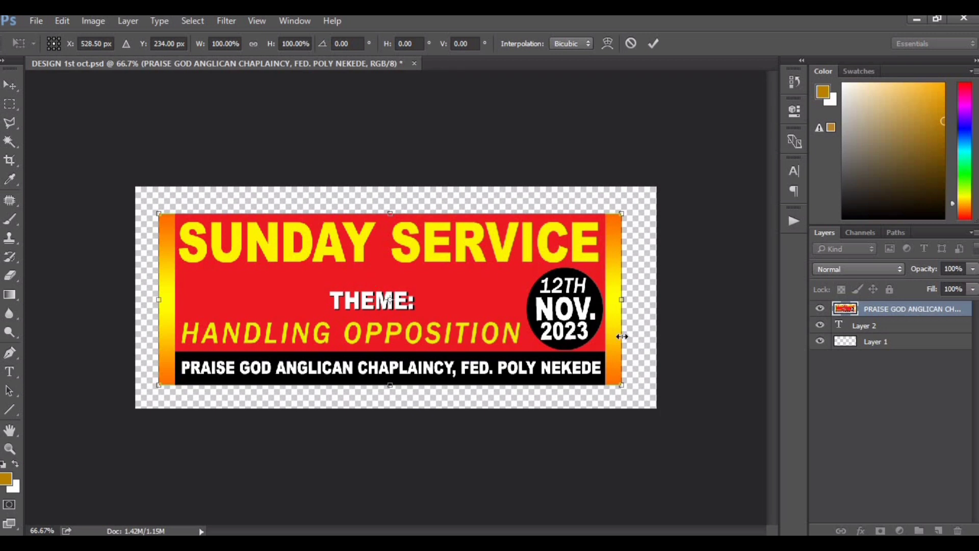
key("Return")
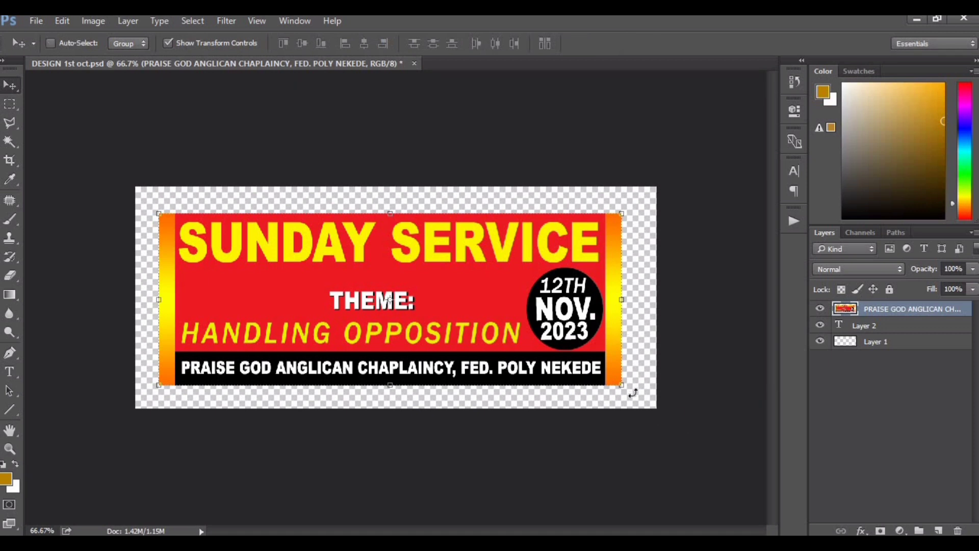
Step: Undo the merge, deselect the HANDLING OPPOSITION layer and save the PSD
key("ctrl+z")
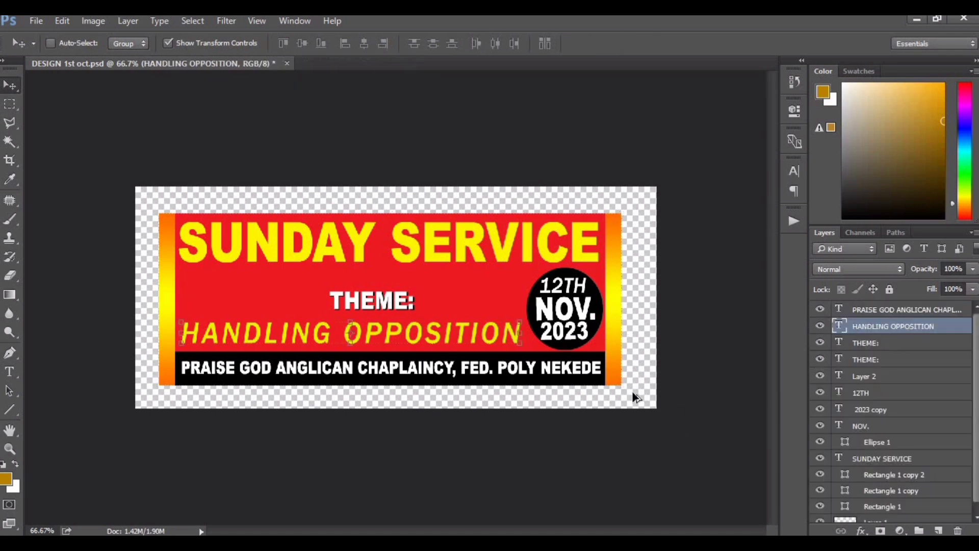
left_click(643, 321)
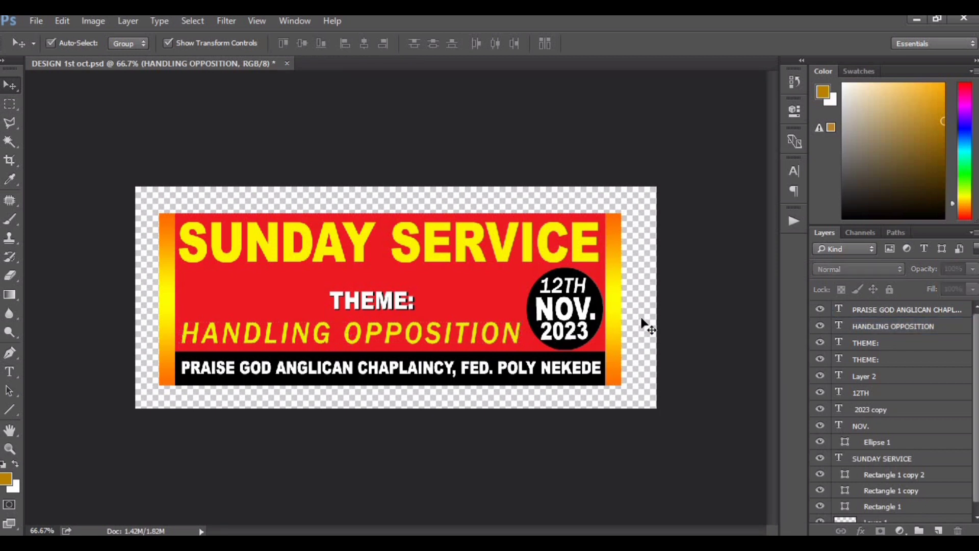
key("ctrl+s")
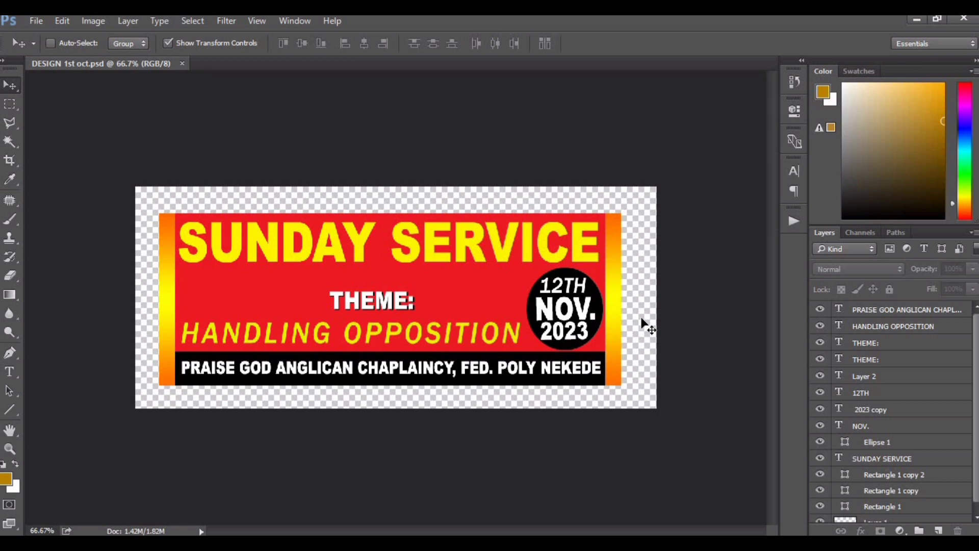
key("ctrl")
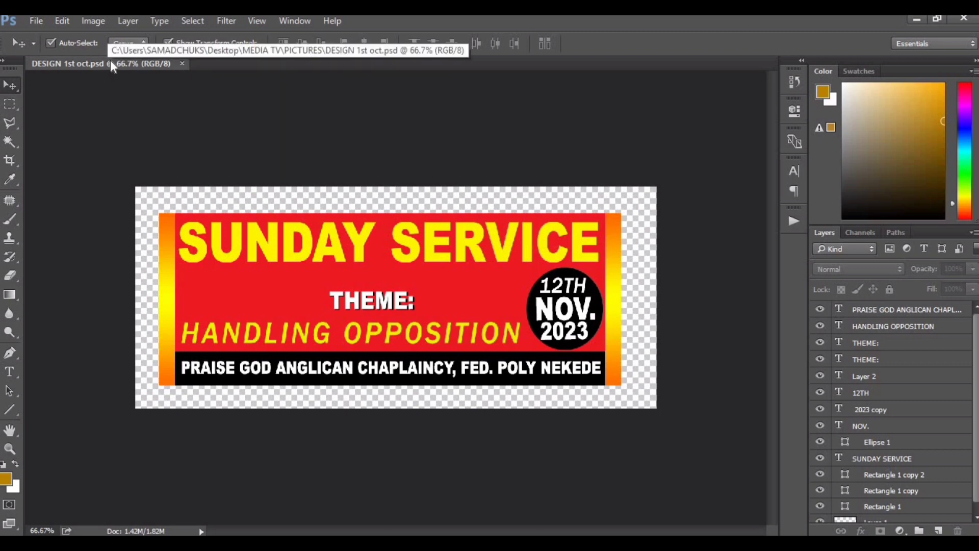
Step: Float the DESIGN 1st oct document as a small window at the top right, then switch to File Explorer
left_click_drag(110, 60, 474, 208)
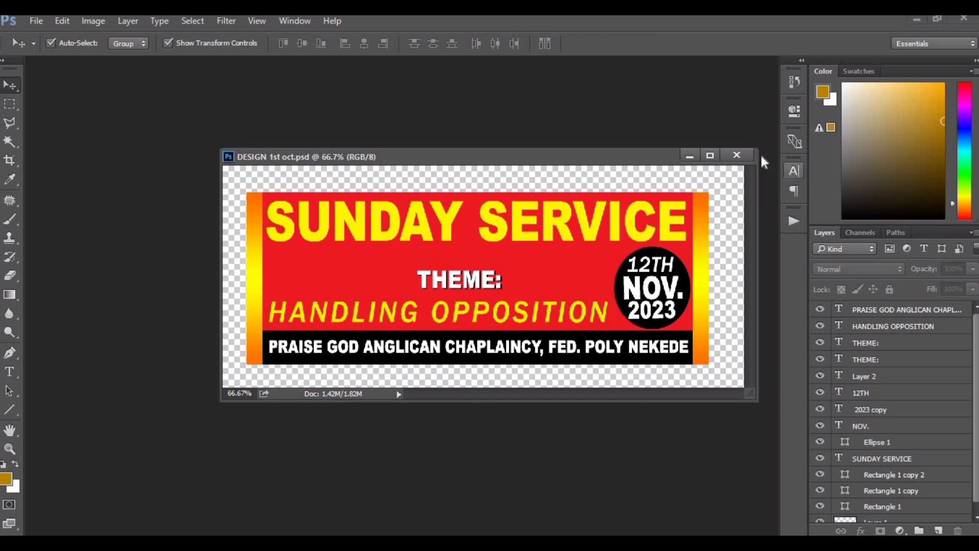
left_click_drag(758, 150, 439, 282)
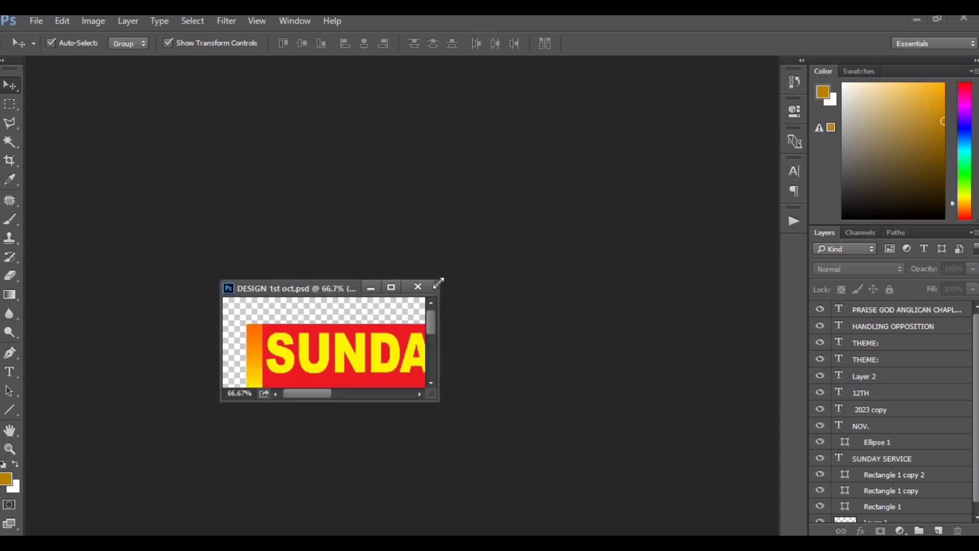
left_click_drag(283, 291, 822, 184)
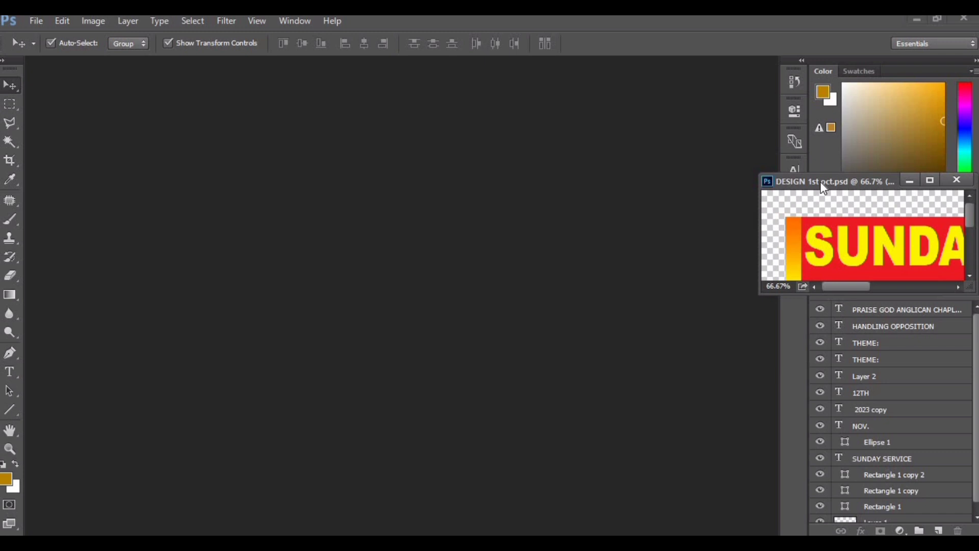
left_click(836, 220)
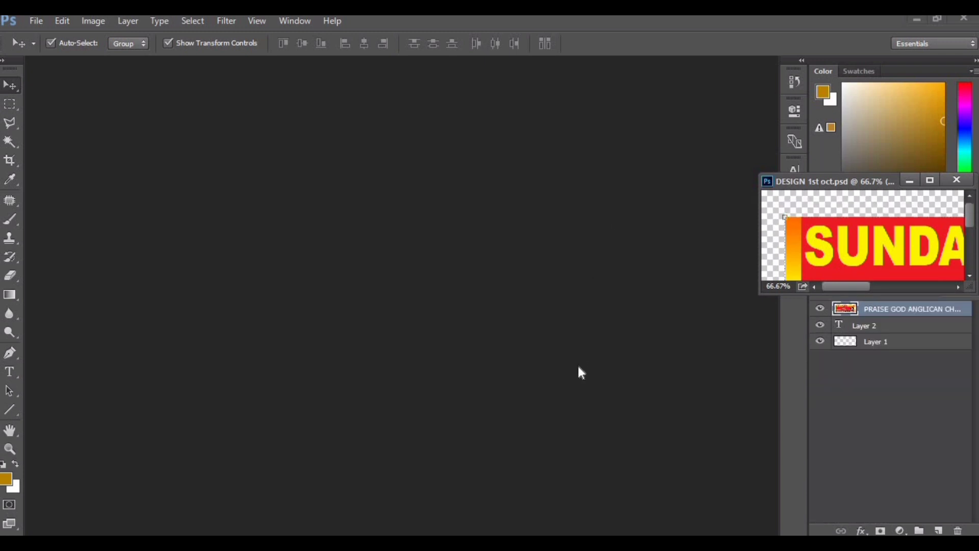
left_click_drag(807, 181, 814, 183)
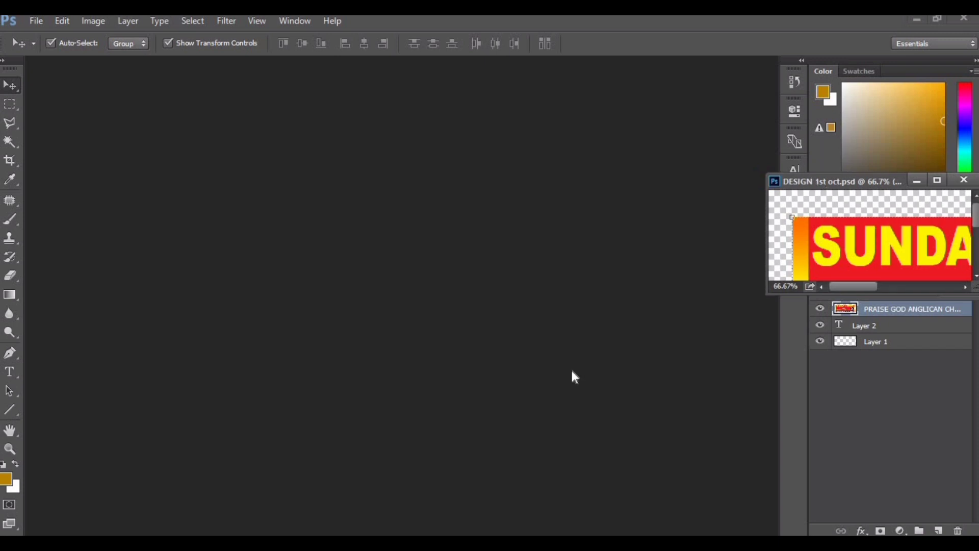
left_click(263, 533)
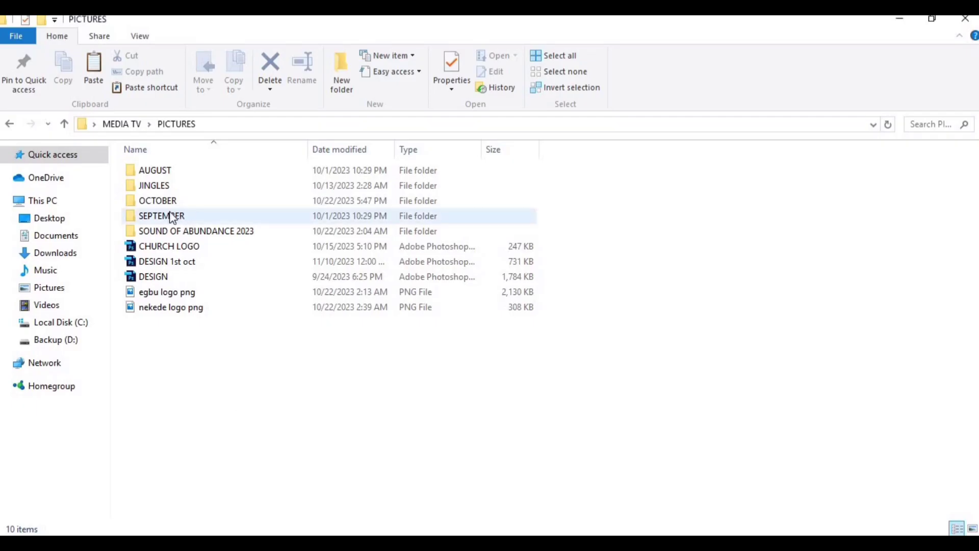
Step: Go to OCTOBER > 22ND OCT and drag DSC_0002 into Photoshop to open it
double_click(155, 204)
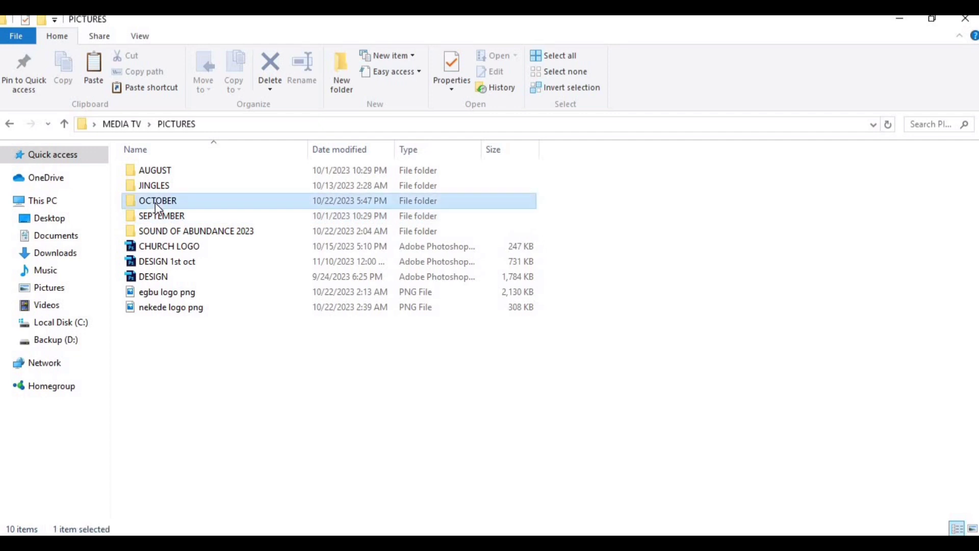
left_click(150, 217)
double_click(152, 219)
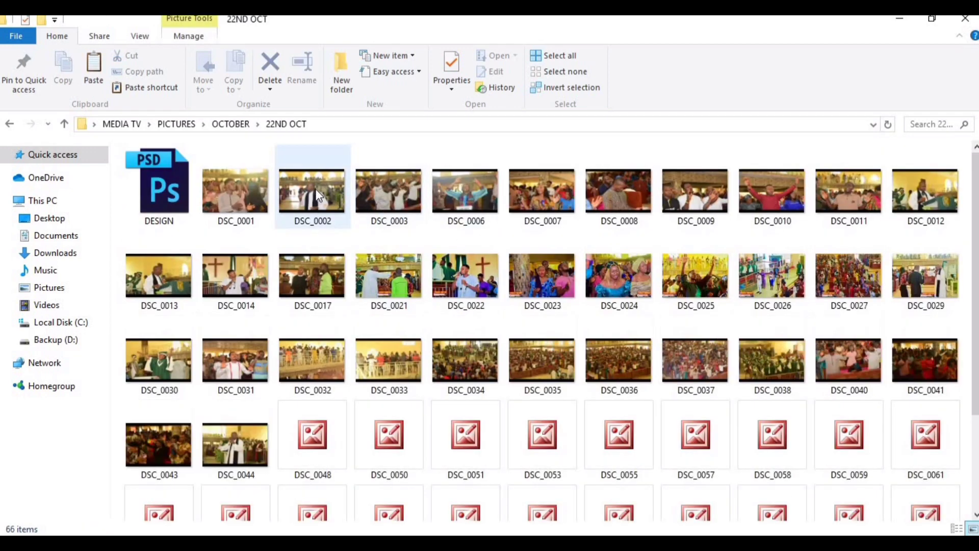
left_click(319, 187)
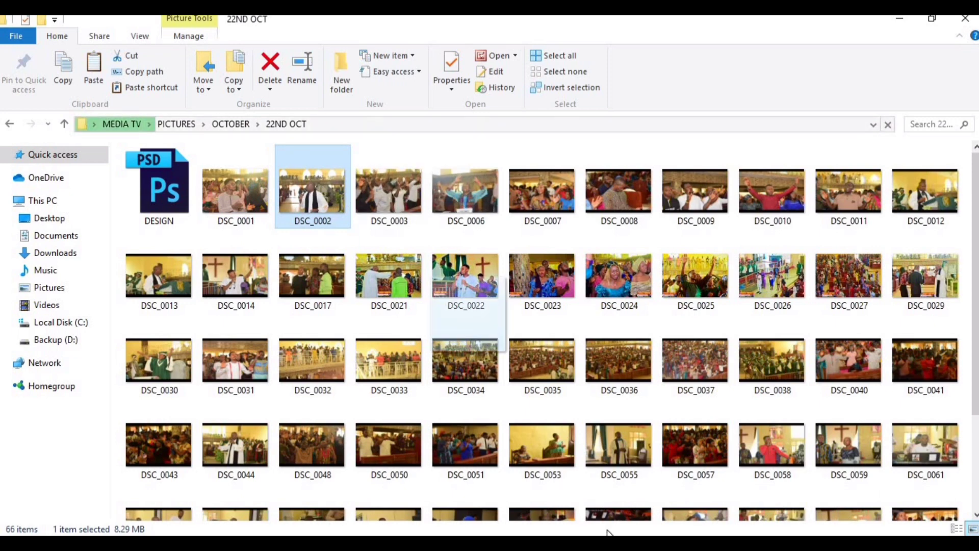
scroll(464, 306, "down", 2)
mouse_move(483, 505)
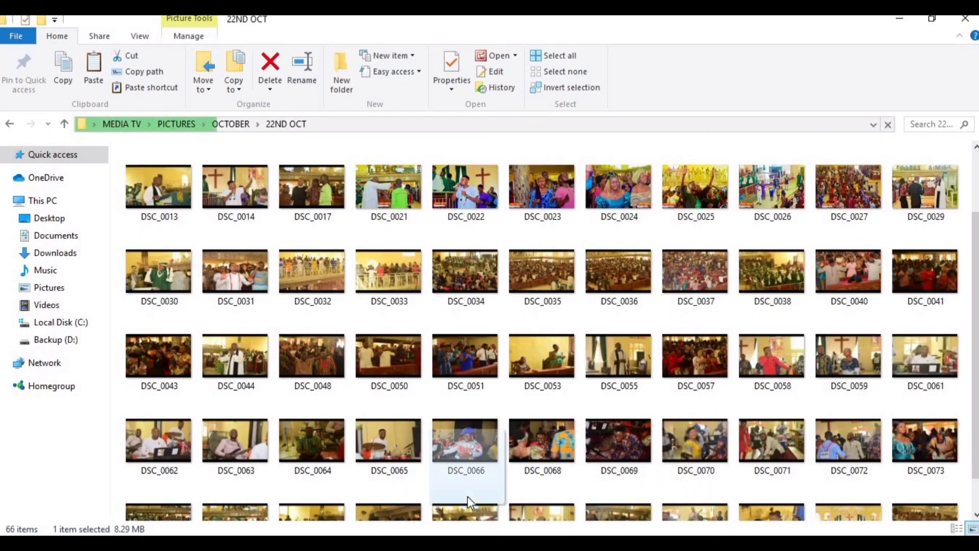
left_click_drag(518, 510, 298, 278)
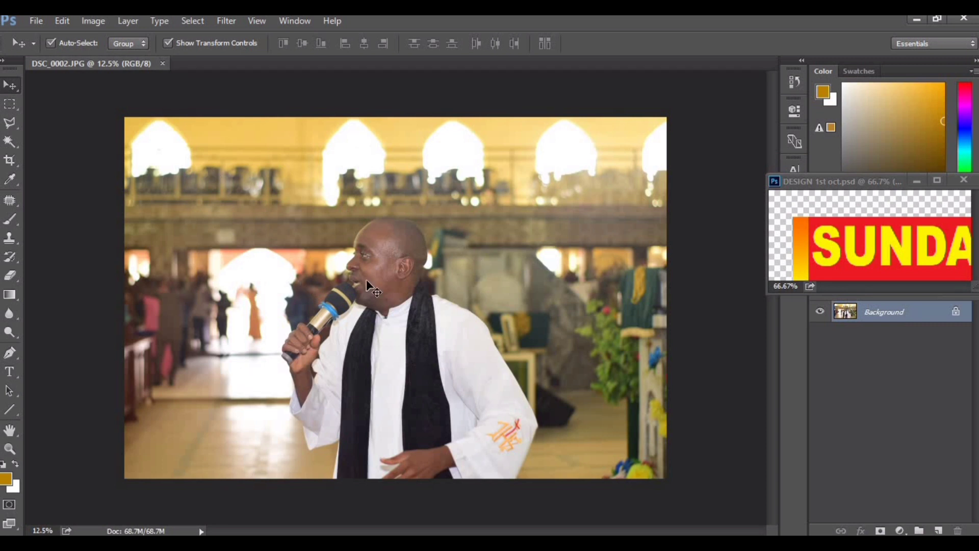
Step: Copy the banner into DSC_0002.JPG's lower-right area and scale it up to about 122%
left_click(818, 237)
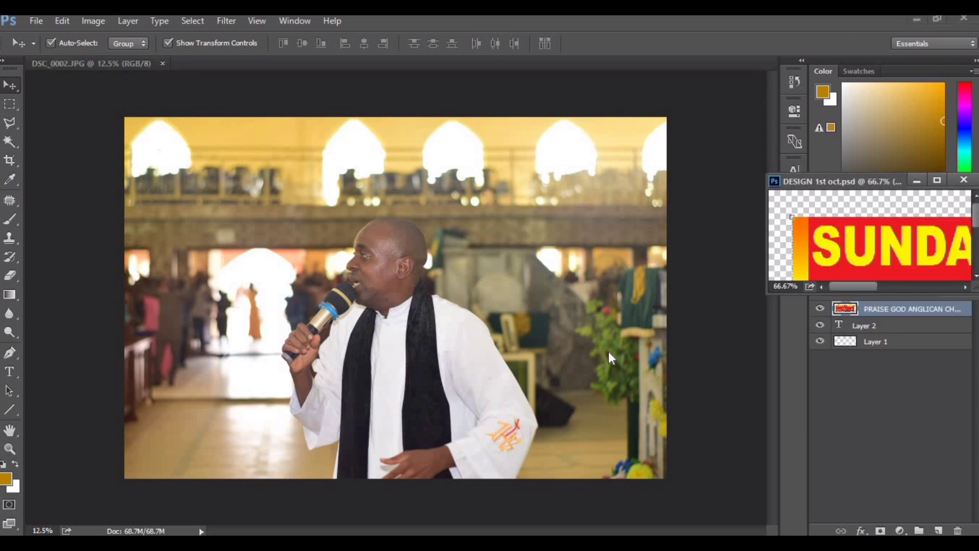
left_click(563, 435)
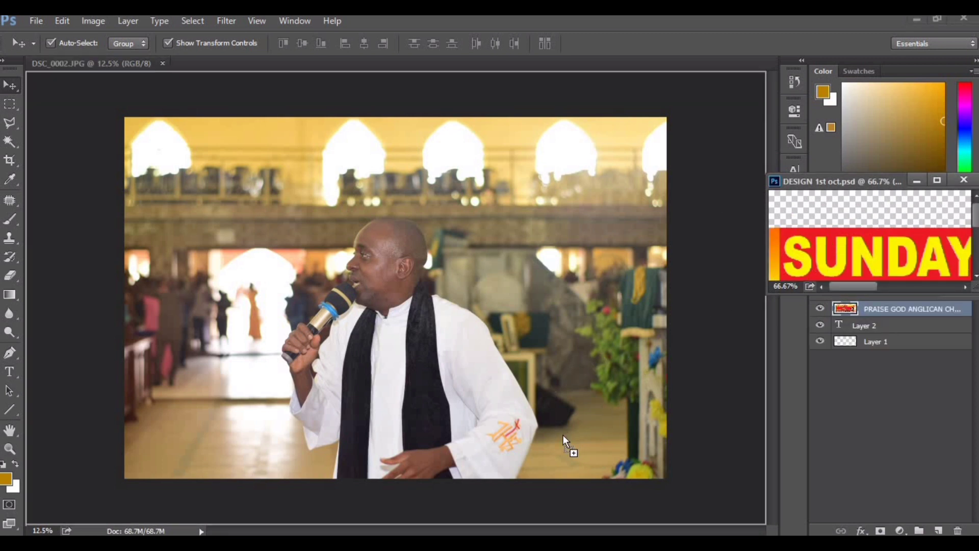
left_click_drag(562, 433, 527, 426)
key("ctrl+z")
key("ctrl+z")
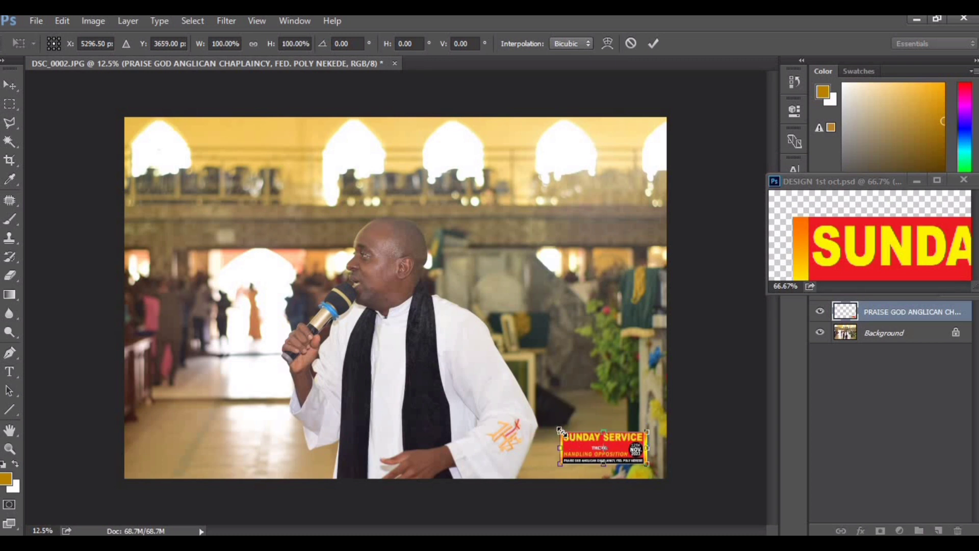
left_click_drag(561, 431, 543, 419)
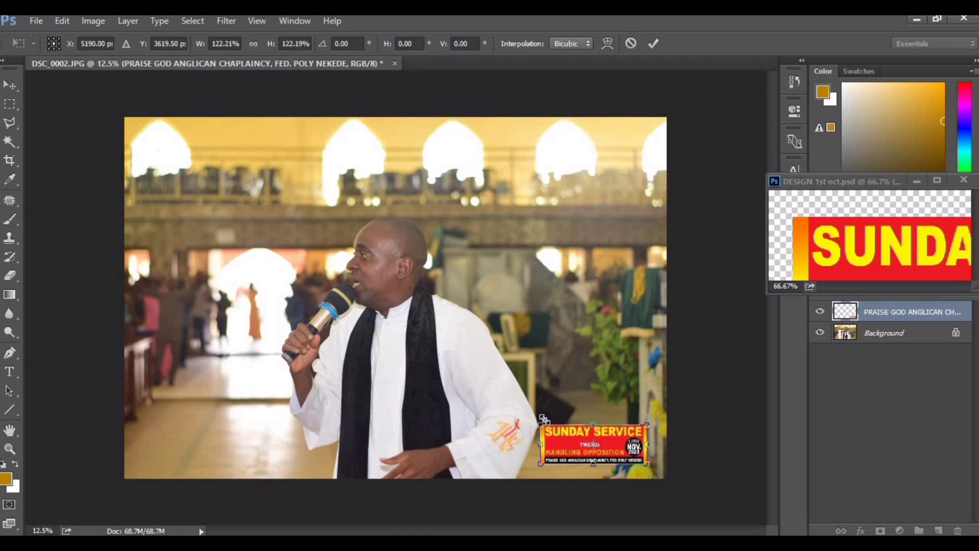
Step: Commit the resize and Merge Down the banner layer into the photo's Background layer
left_click(653, 44)
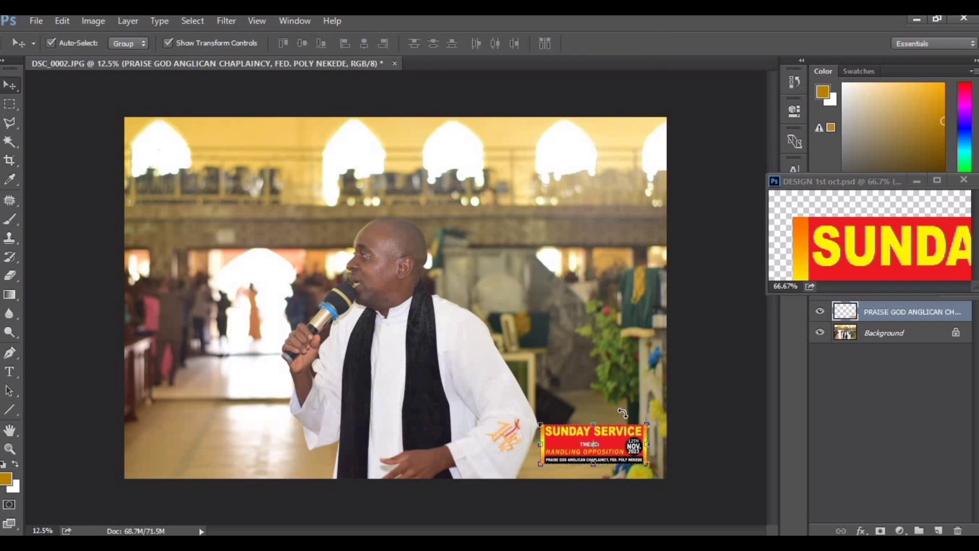
left_click_drag(611, 439, 611, 438)
key("ctrl+e")
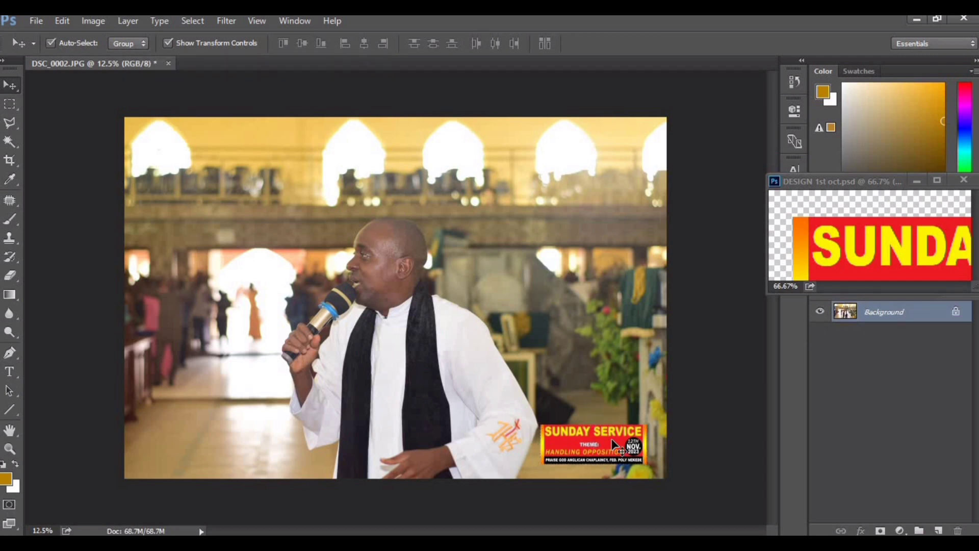
key("ctrl+z")
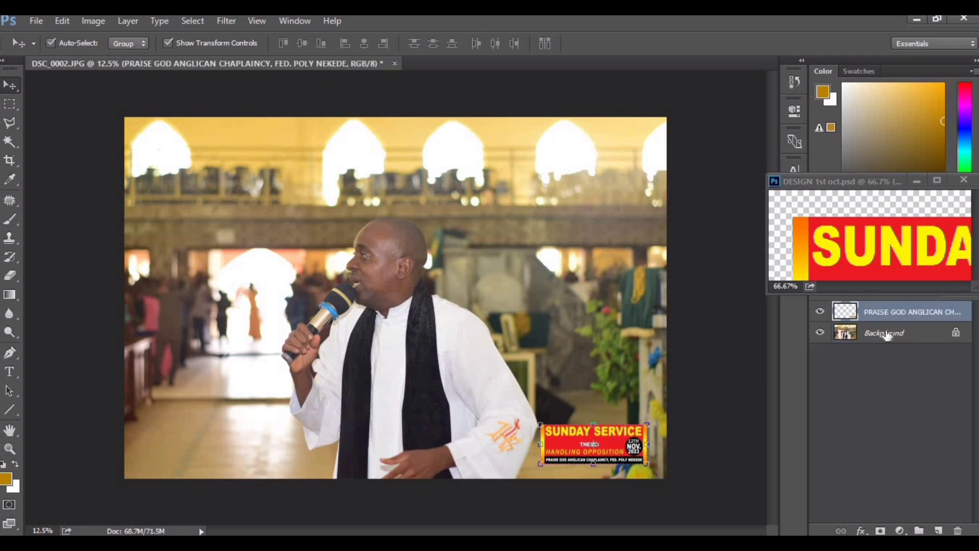
right_click(888, 334)
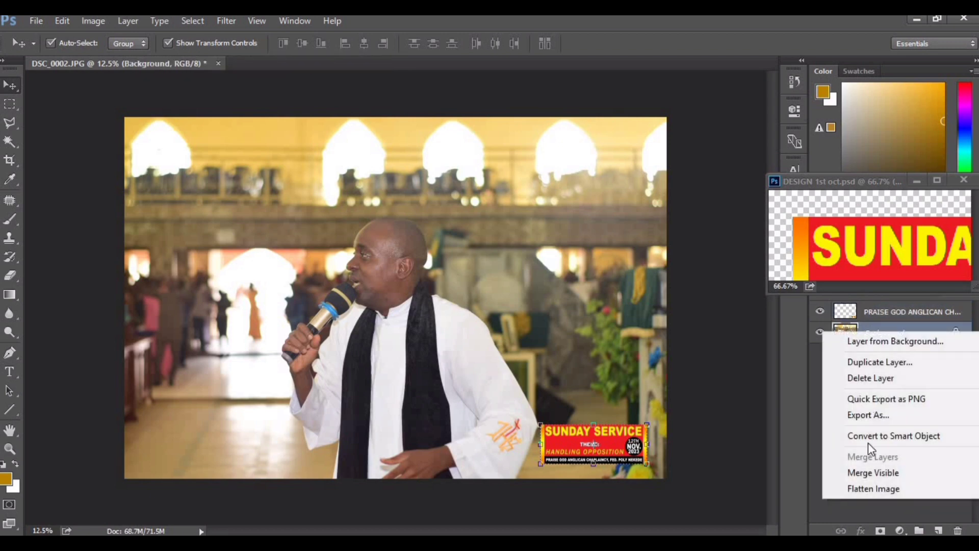
left_click(791, 357)
right_click(898, 312)
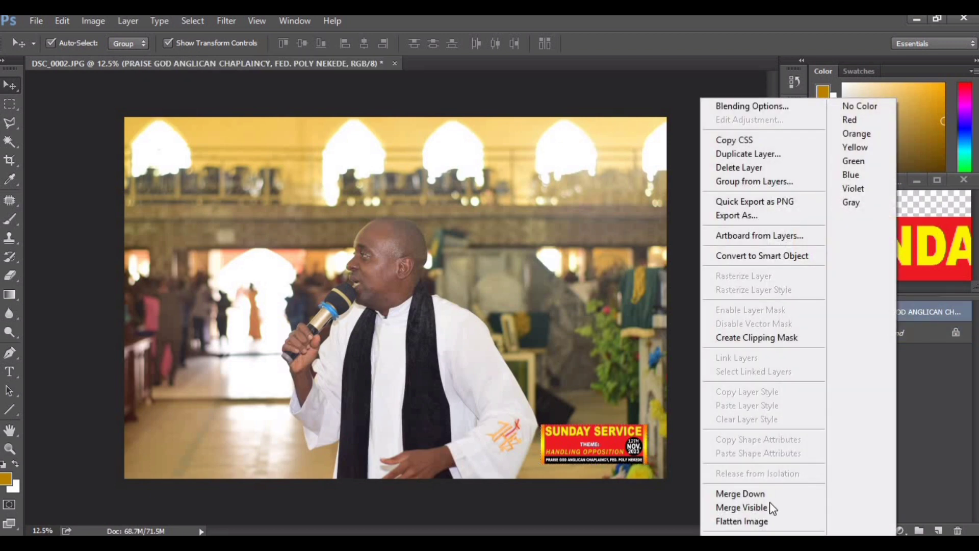
left_click(756, 493)
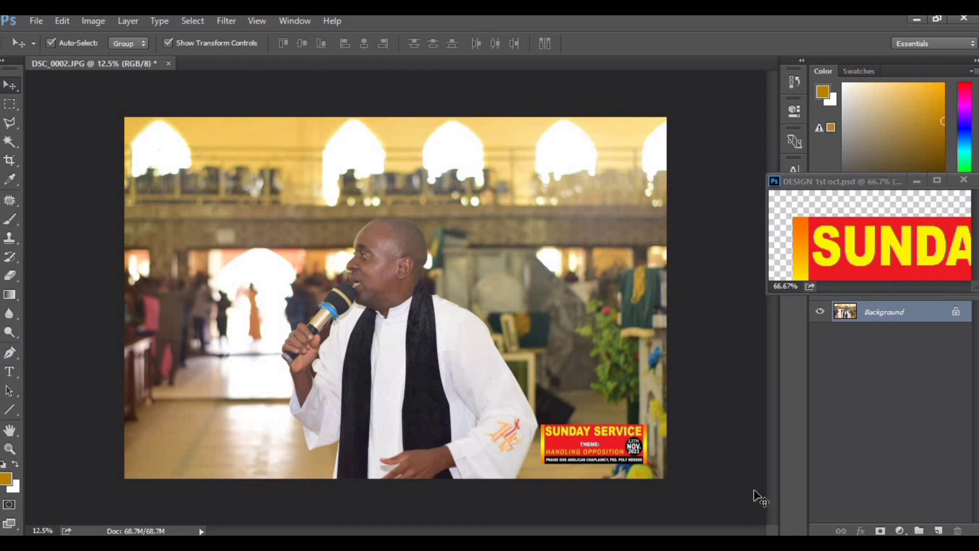